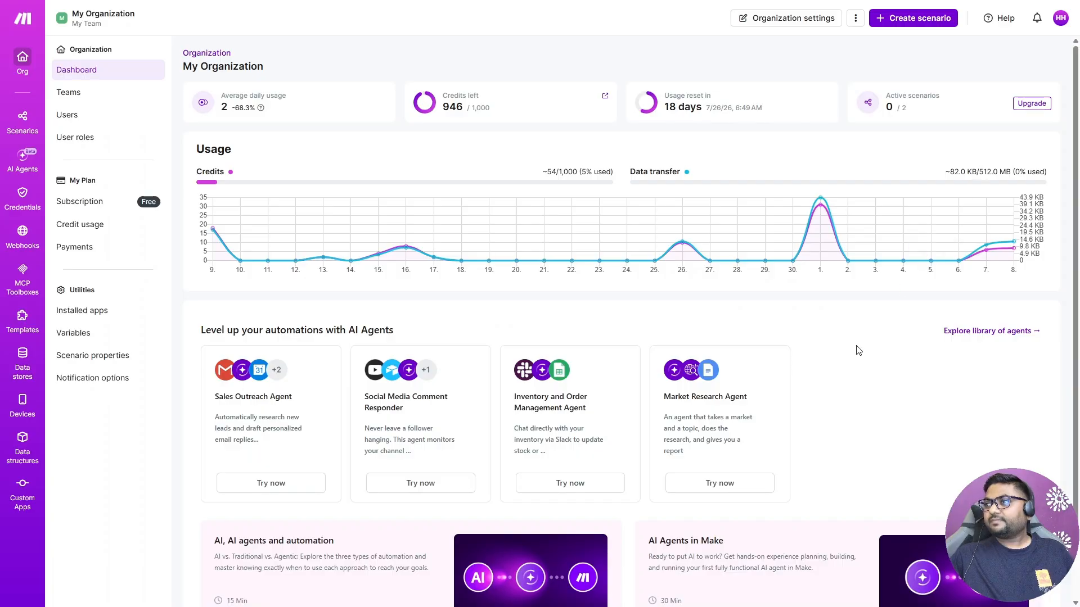
Step: Create a new scenario whose trigger is the OnceHub Watch Booking Rescheduled module
{"action": "left_click", "coordinate": [904, 20]}
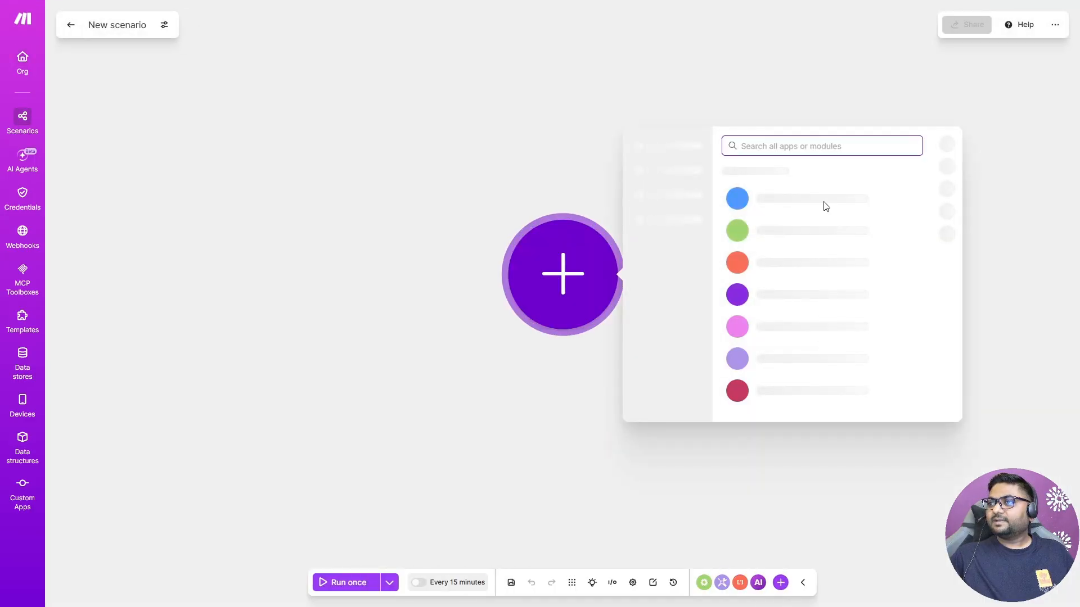
{"action": "type", "text": "O"}
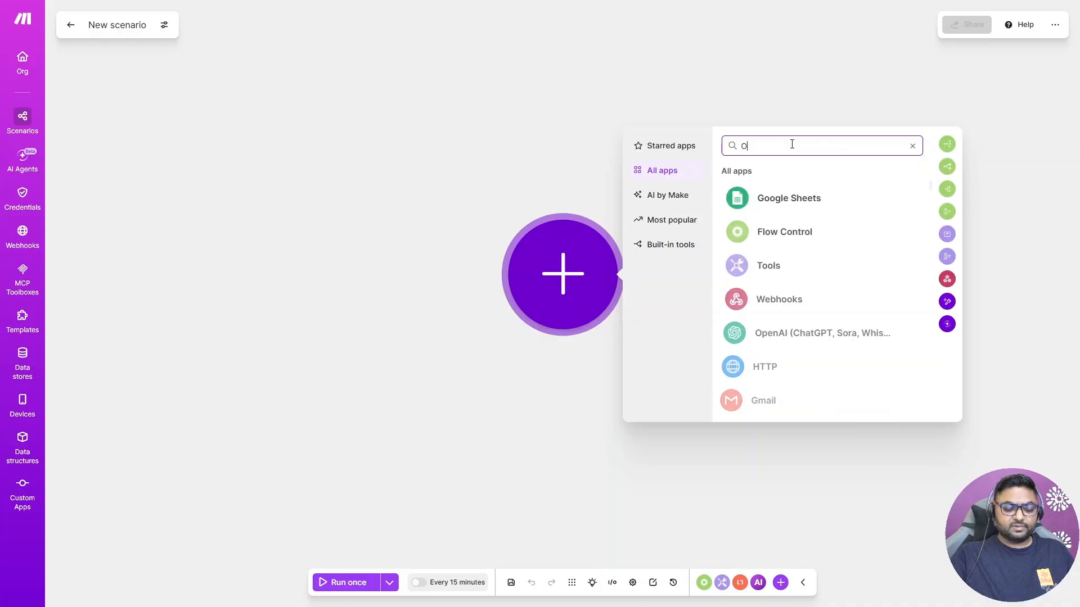
{"action": "type", "text": "ncehub"}
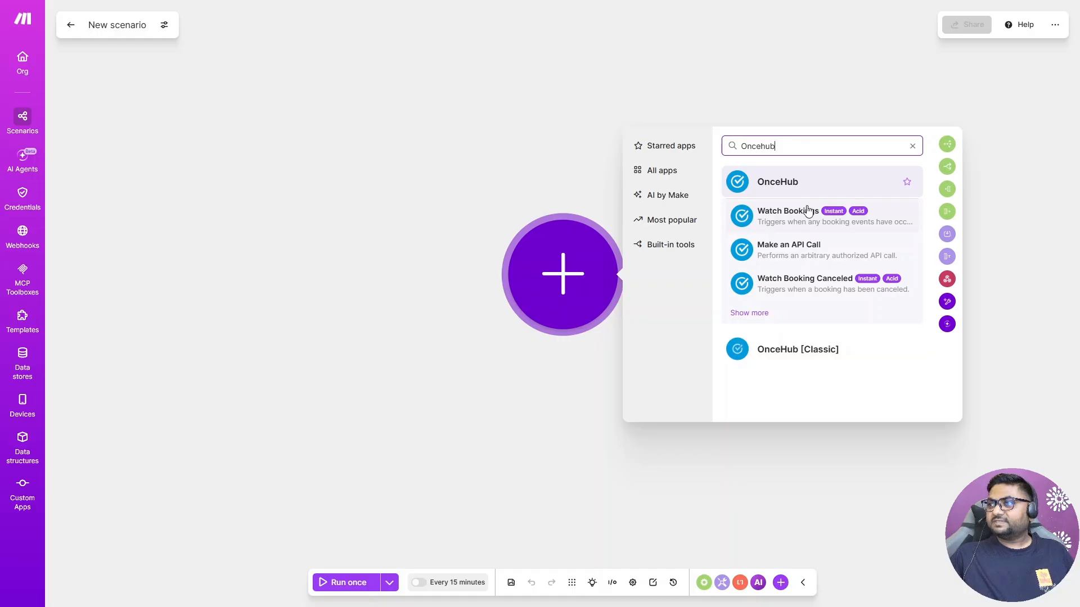
{"action": "left_click", "coordinate": [755, 313]}
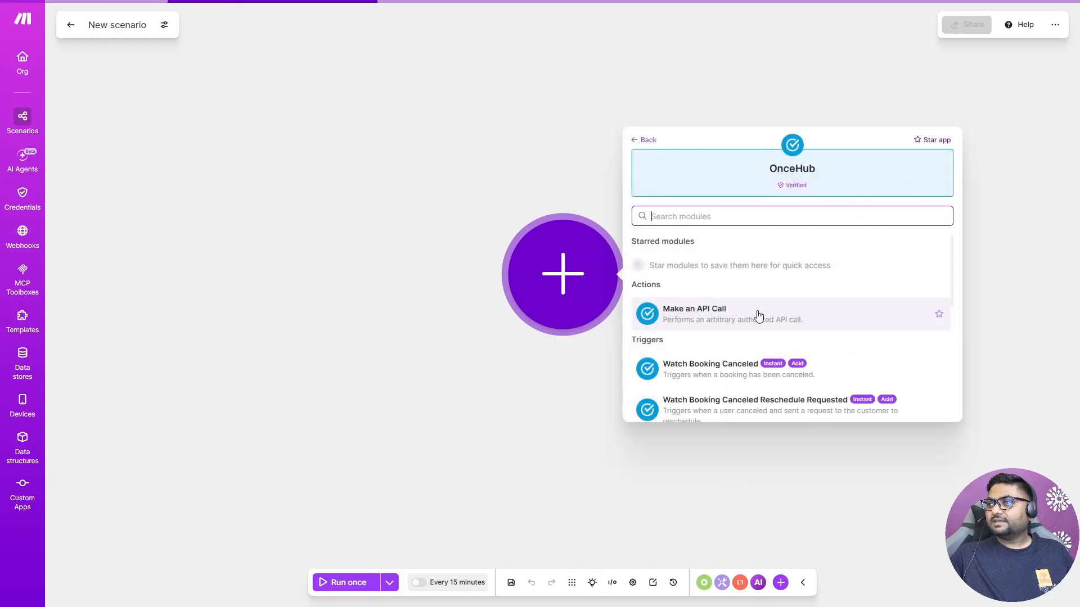
{"action": "scroll", "coordinate": [829, 339], "scroll_direction": "down", "scroll_amount": 3}
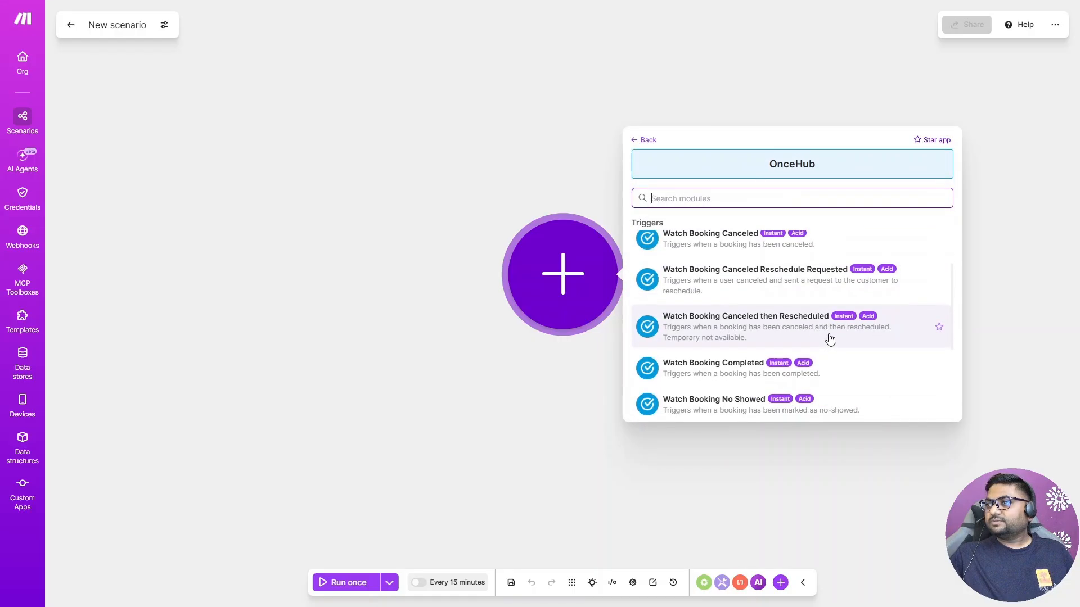
{"action": "scroll", "coordinate": [850, 352], "scroll_direction": "down", "scroll_amount": 2}
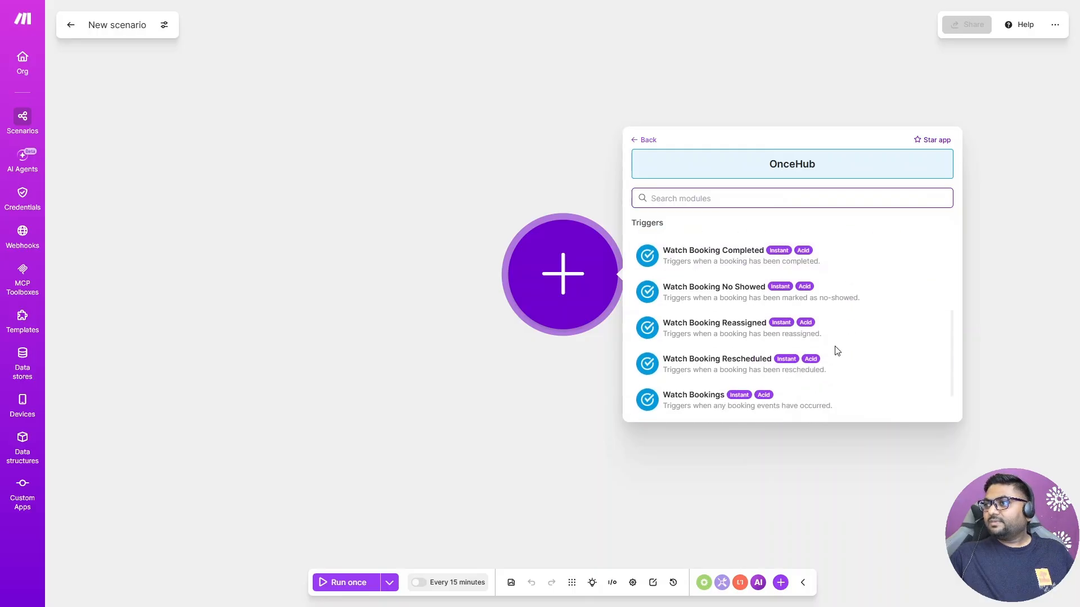
{"action": "left_click", "coordinate": [706, 365]}
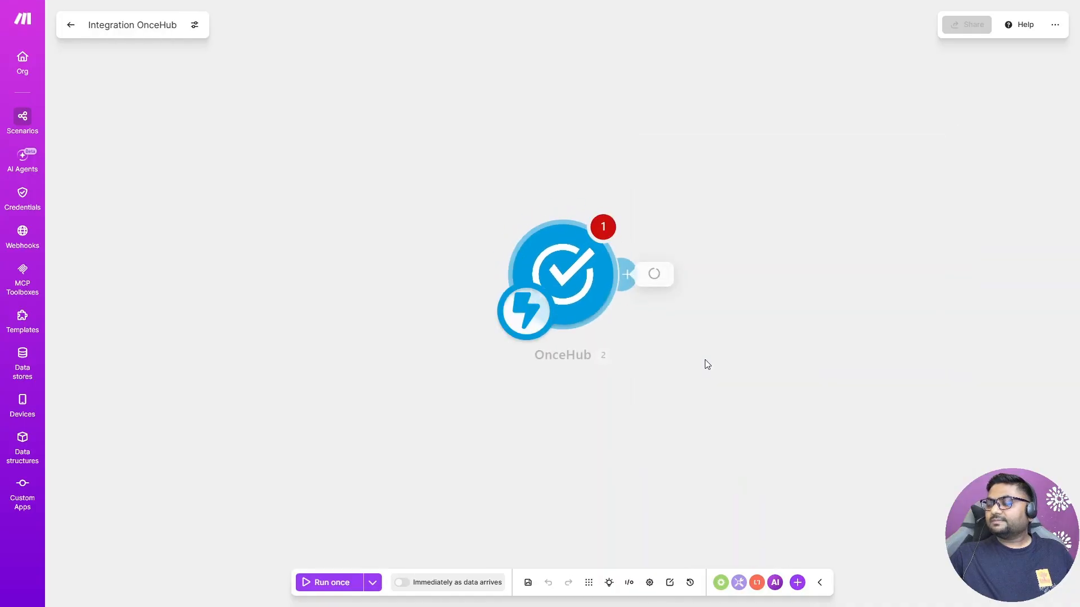
Step: Create a webhook named OnceHub Rescheduled Webhook for the trigger and save the module settings
{"action": "left_click", "coordinate": [738, 268]}
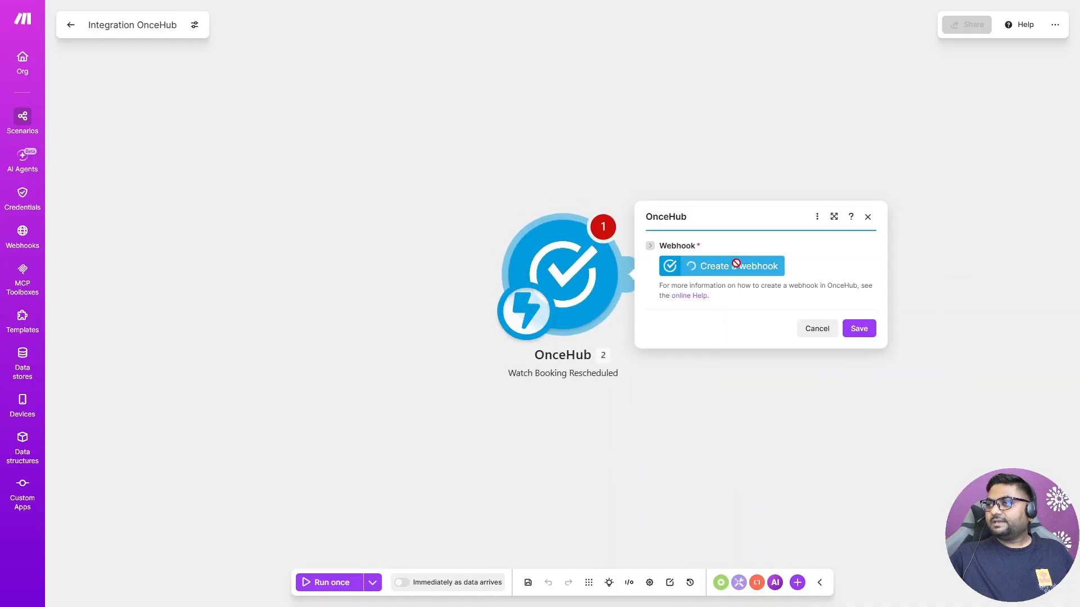
{"action": "left_click", "coordinate": [848, 333]}
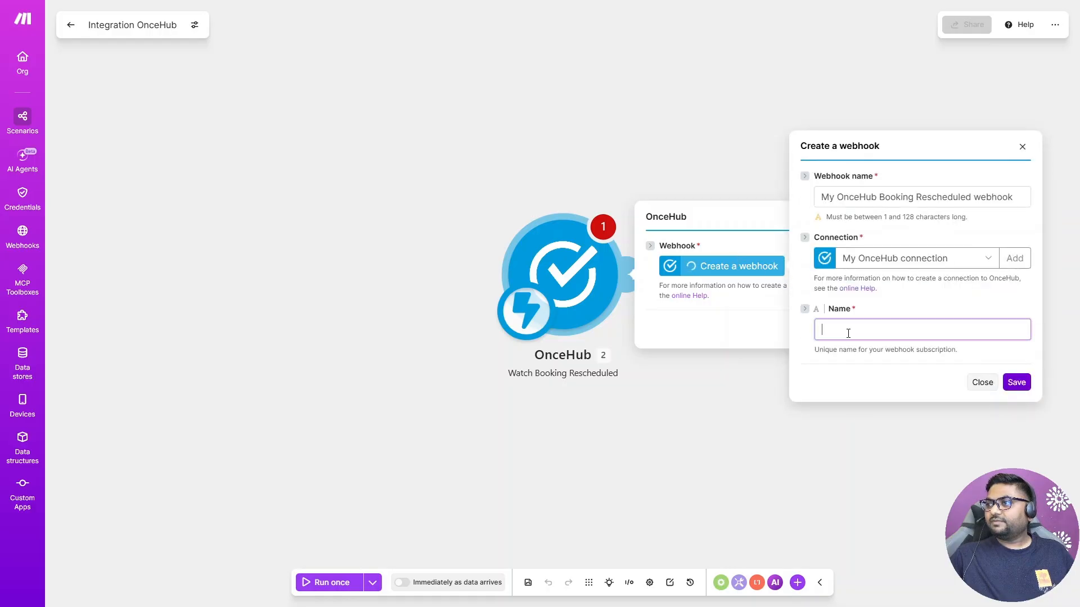
{"action": "type", "text": "OH Scheduled"}
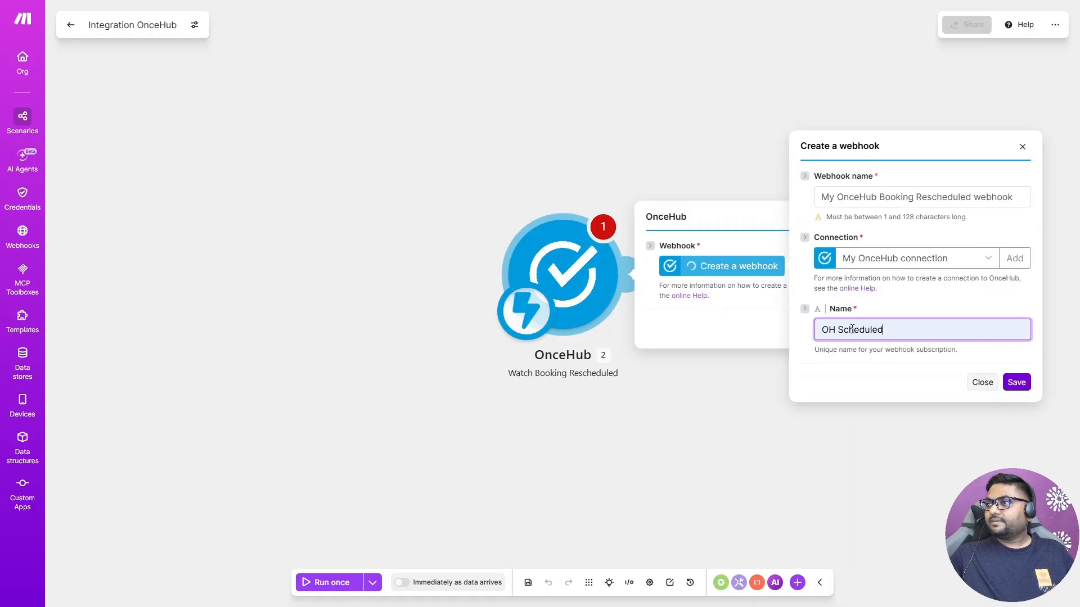
{"action": "key", "text": "ctrl+a"}
{"action": "type", "text": "Onc"}
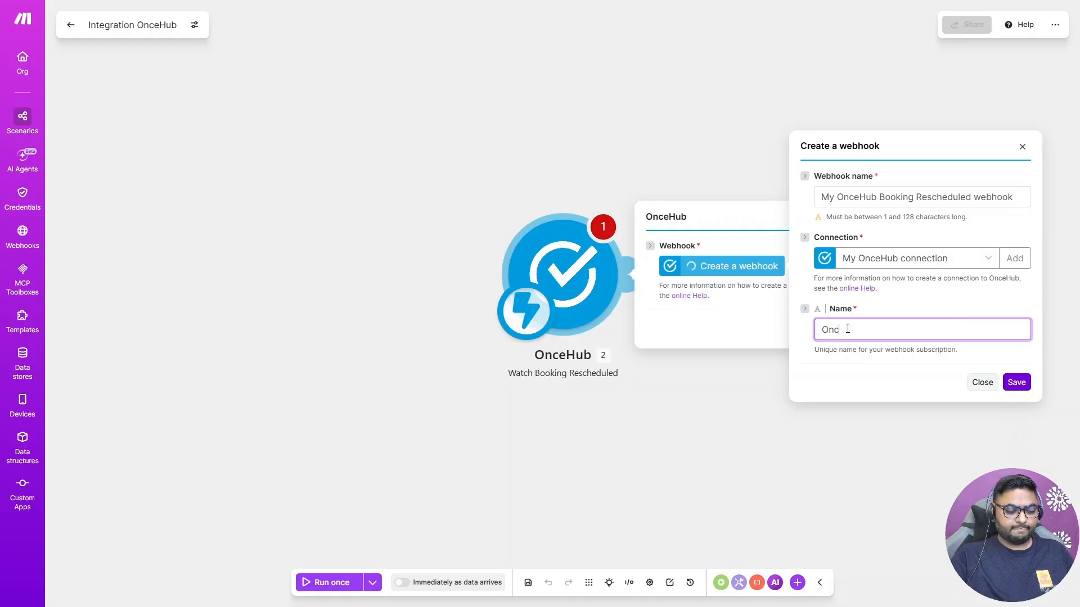
{"action": "type", "text": "ehUb"}
{"action": "key", "text": "BackSpace"}
{"action": "key", "text": "BackSpace"}
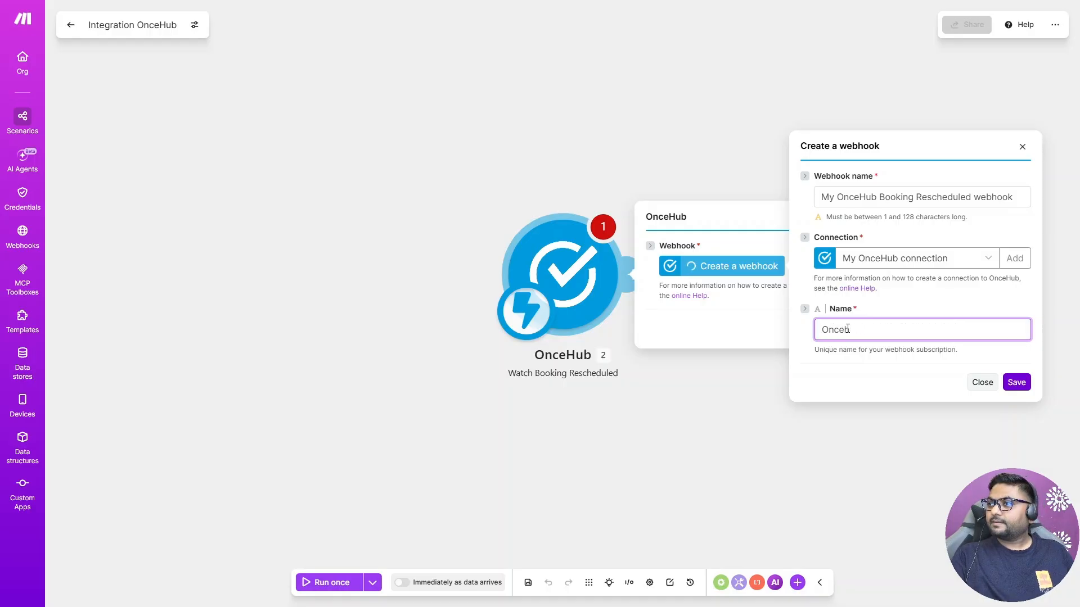
{"action": "type", "text": "Hub REsc"}
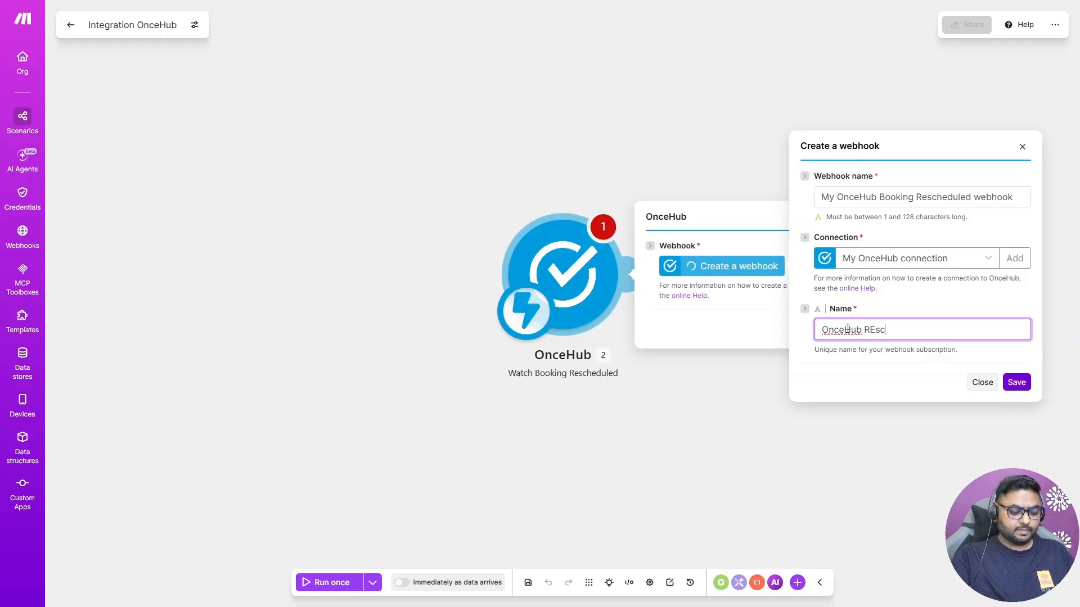
{"action": "type", "text": "heduled"}
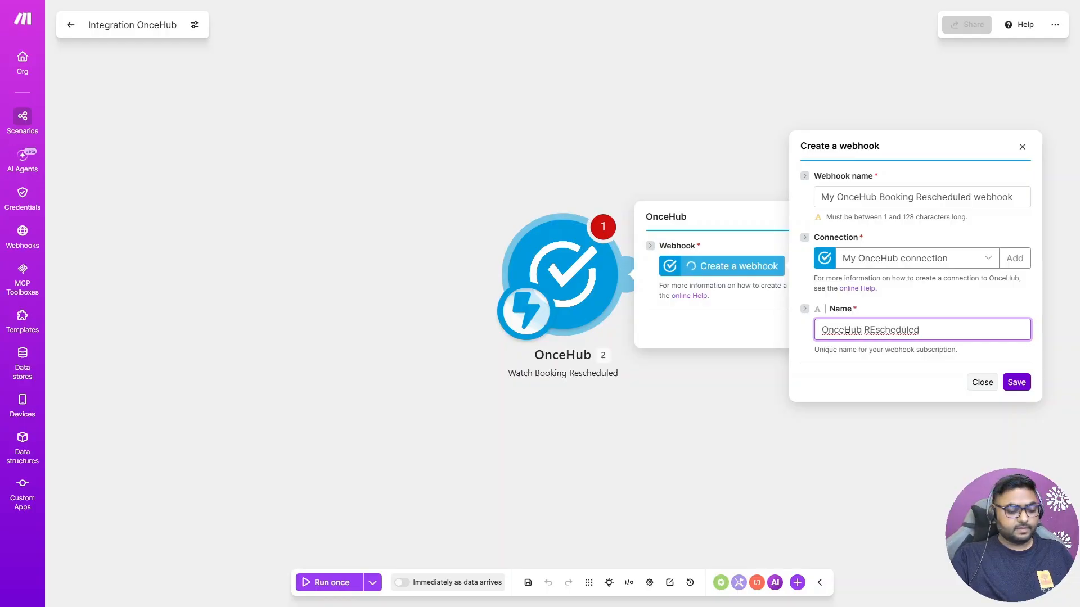
{"action": "type", "text": " Webhook"}
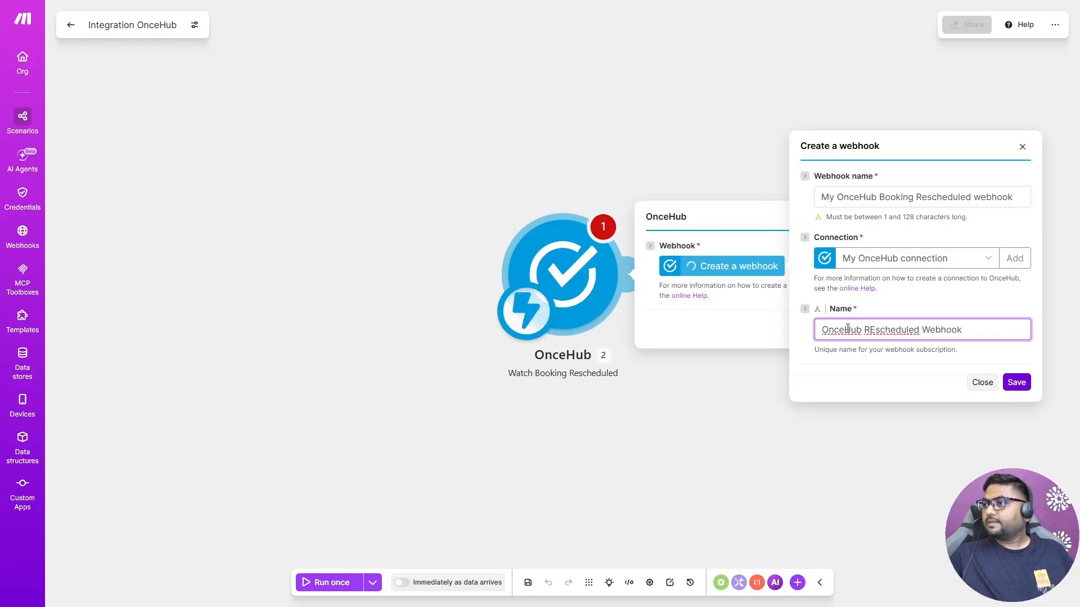
{"action": "left_click", "coordinate": [872, 334]}
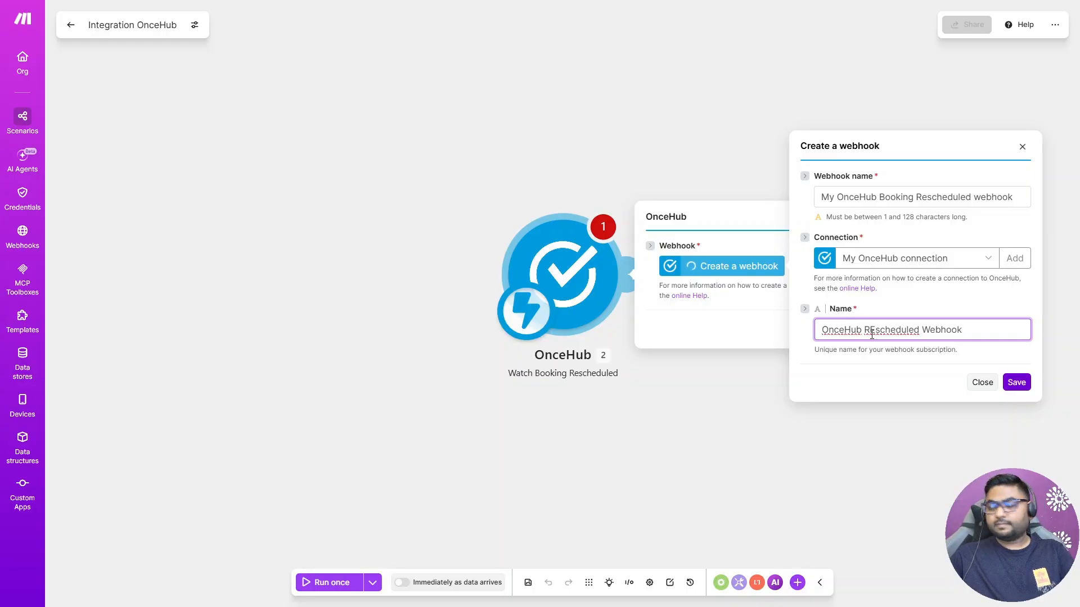
{"action": "key", "text": "BackSpace"}
{"action": "type", "text": "e"}
{"action": "left_click", "coordinate": [1015, 382]}
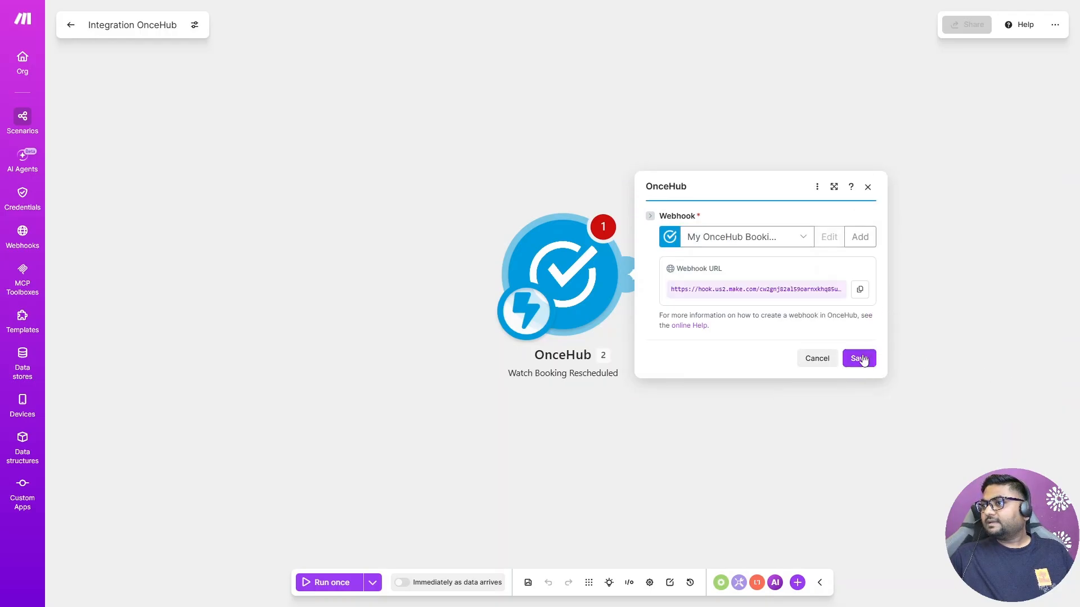
{"action": "left_click", "coordinate": [860, 361]}
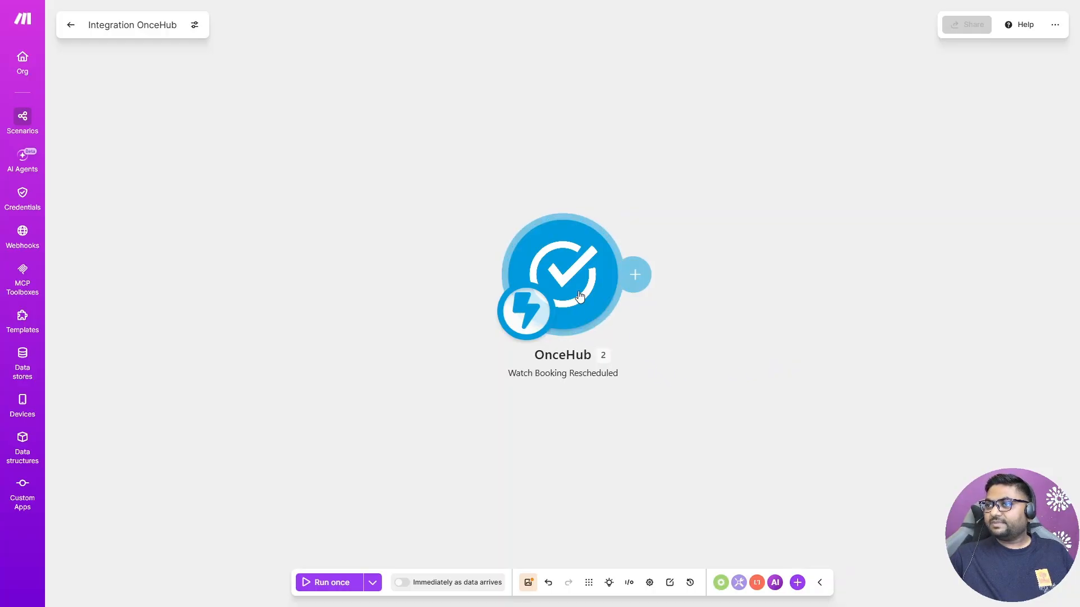
Step: Run the scenario once so it listens for an event, and switch to OnceHub
{"action": "left_click", "coordinate": [324, 589]}
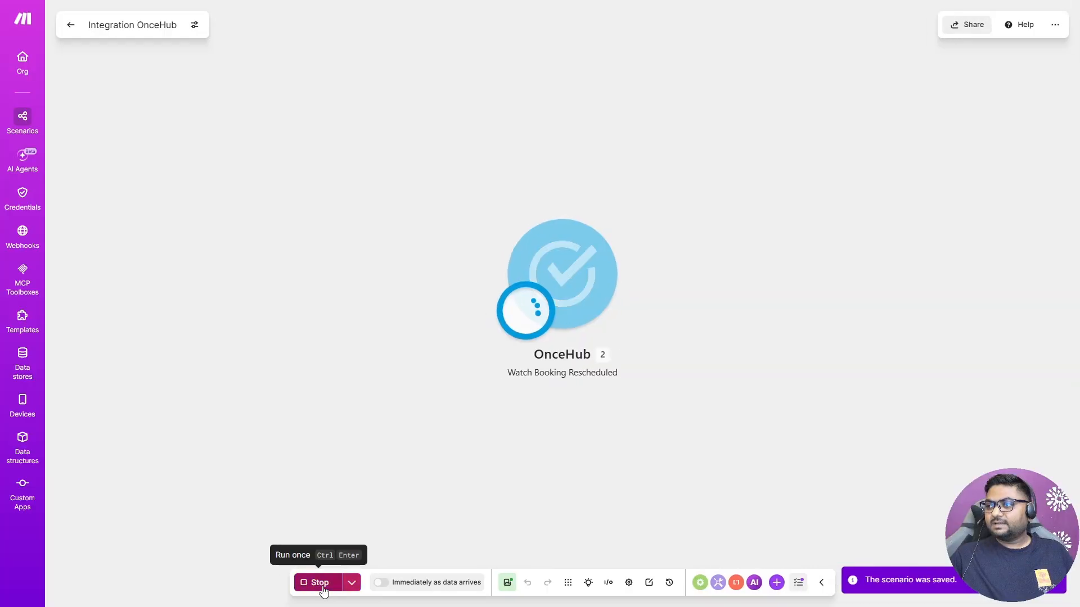
{"action": "key", "text": "alt+Tab"}
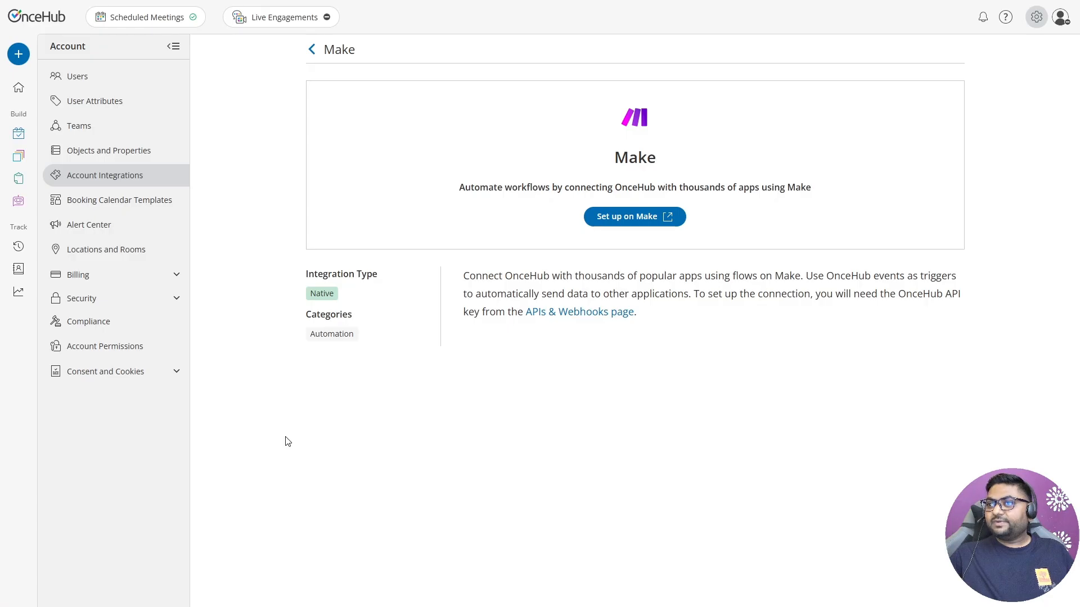
Step: Open the activity list and select the scheduled meeting on Wed, Jul 8 at 11:00 AM
{"action": "left_click", "coordinate": [25, 248]}
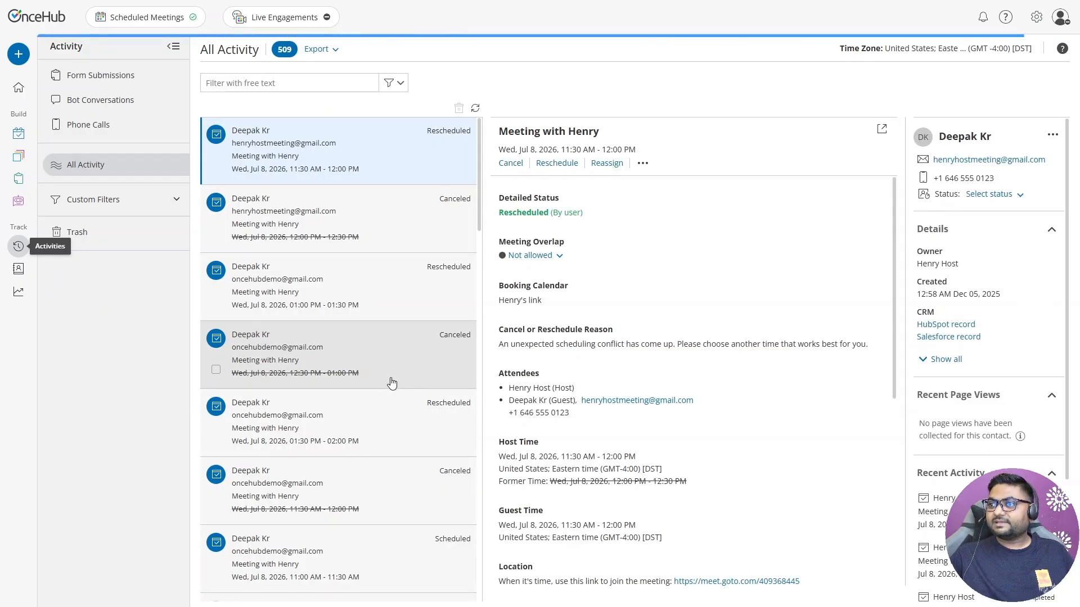
{"action": "scroll", "coordinate": [377, 393], "scroll_direction": "down", "scroll_amount": 2}
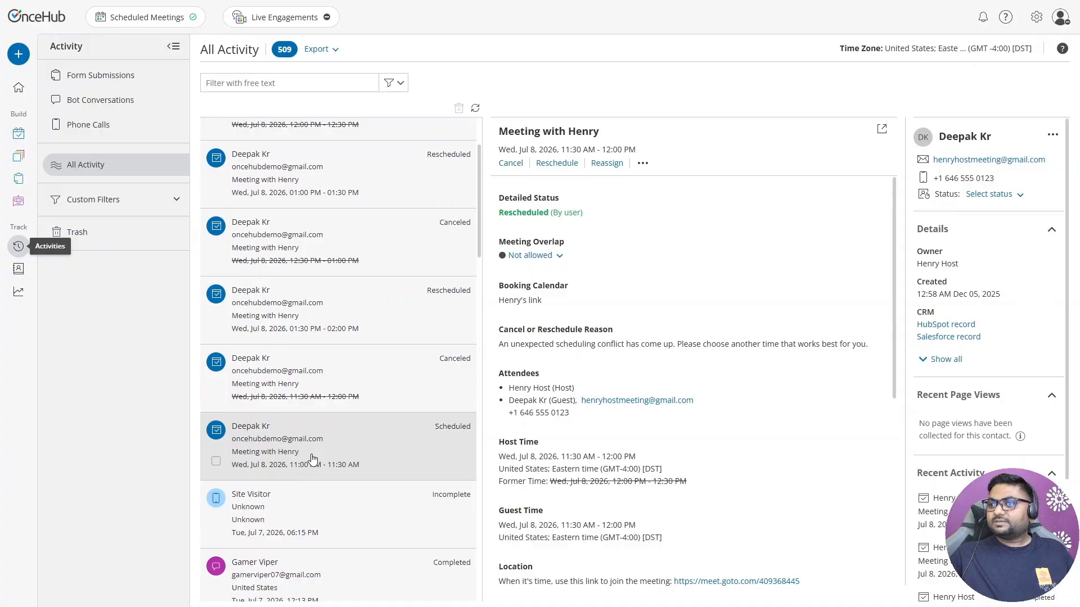
{"action": "left_click", "coordinate": [312, 458]}
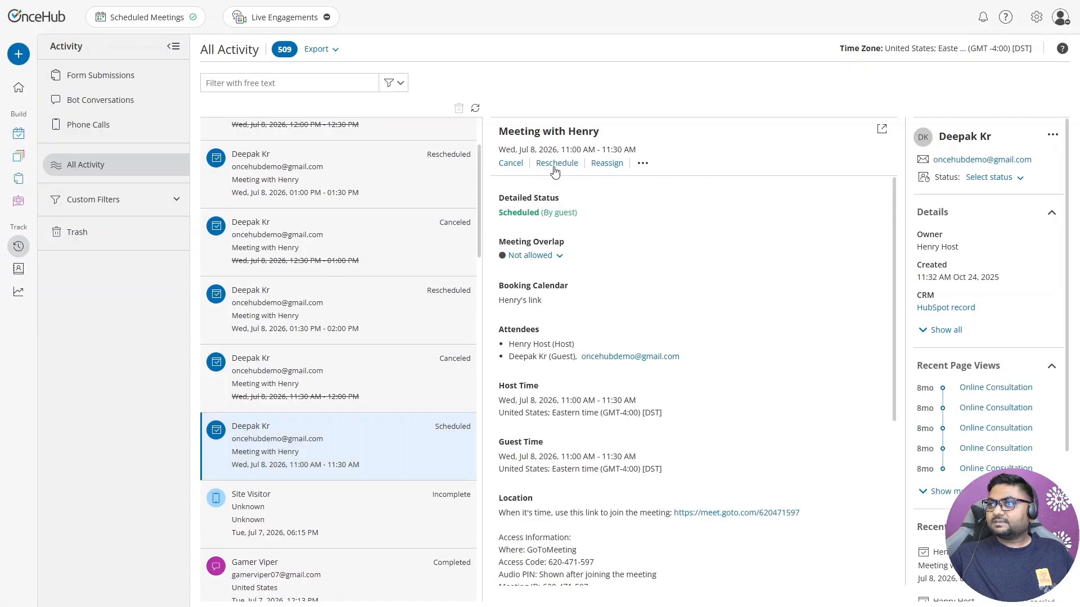
Step: Reschedule the meeting yourself to Thursday, July 9 at 10:30 AM with the GoTo location
{"action": "left_click", "coordinate": [556, 163]}
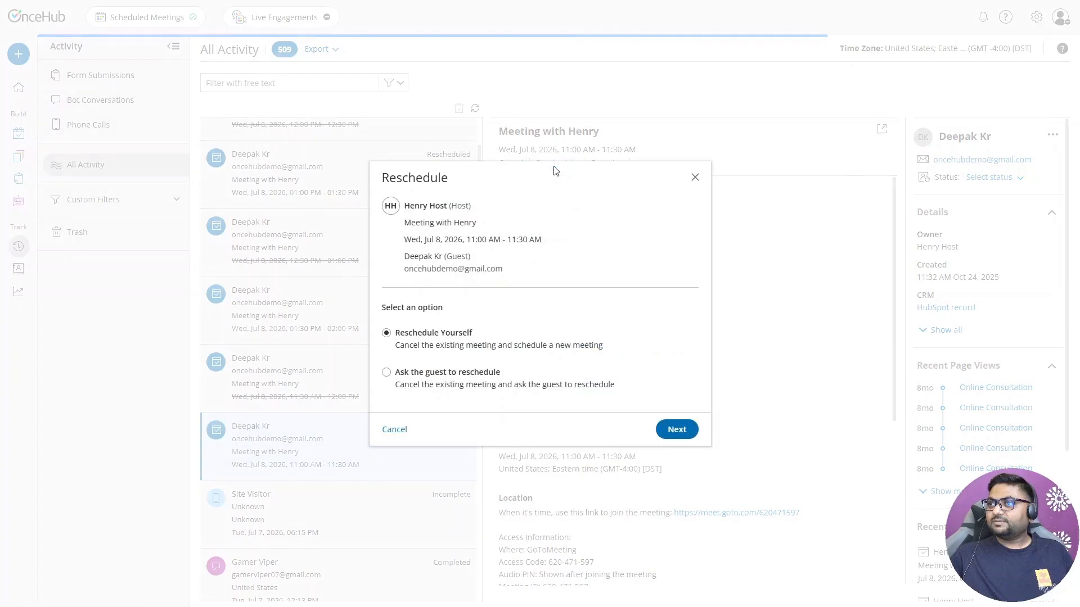
{"action": "left_click", "coordinate": [681, 431]}
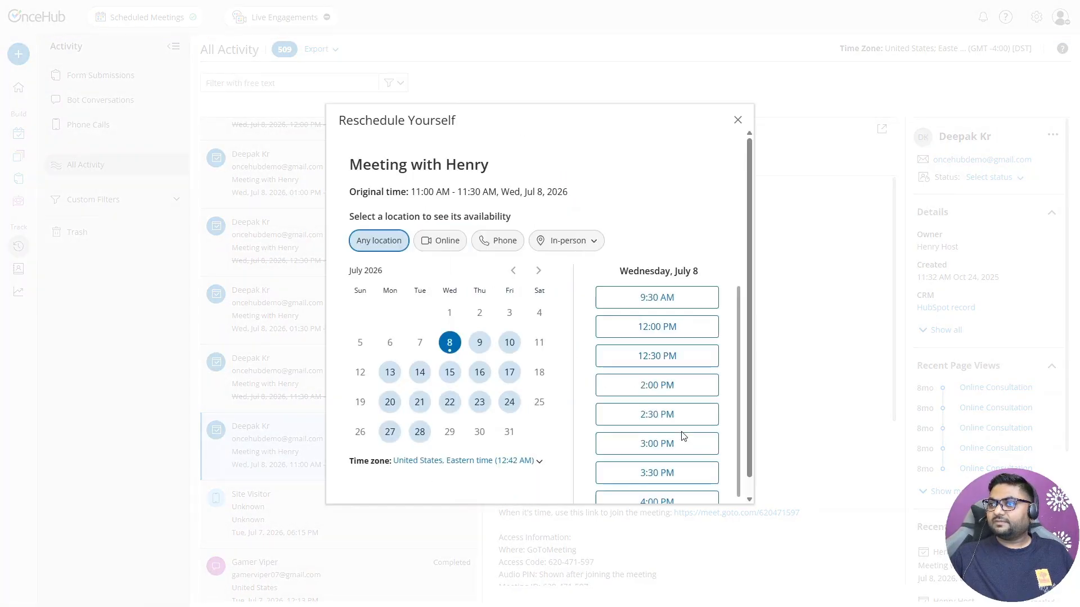
{"action": "left_click", "coordinate": [480, 348]}
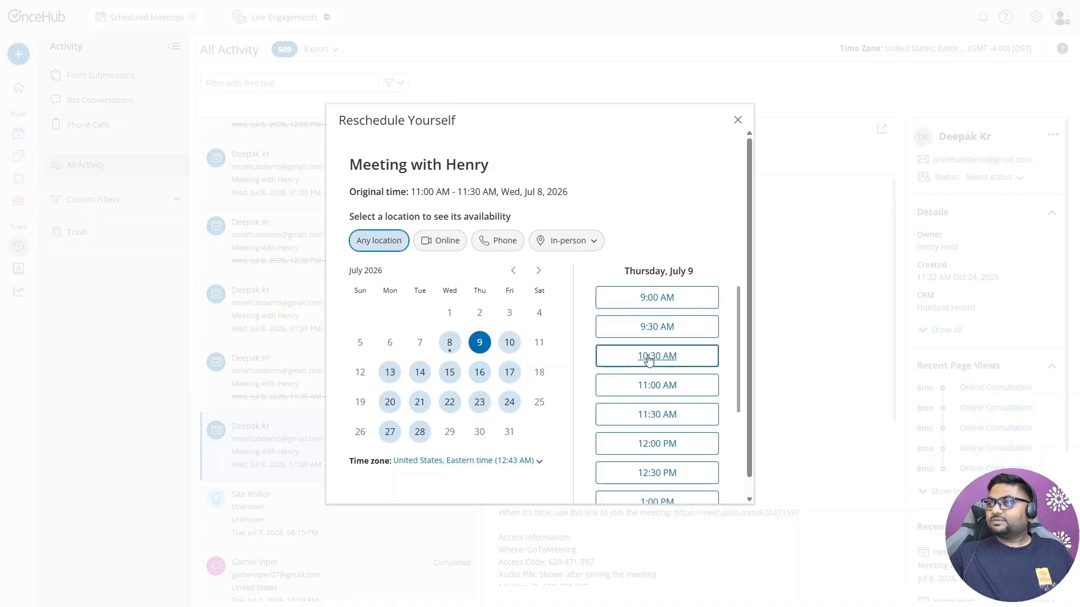
{"action": "left_click", "coordinate": [647, 356]}
{"action": "left_click", "coordinate": [690, 356]}
{"action": "left_click", "coordinate": [529, 236]}
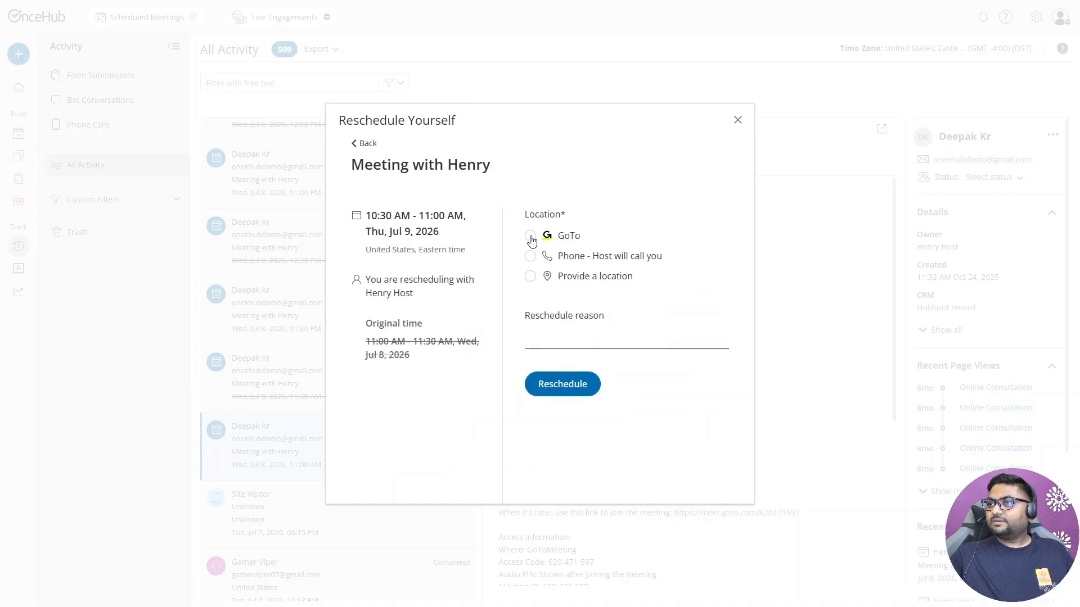
Step: Paste the reschedule reason, confirm the reschedule and close the confirmation
{"action": "left_click", "coordinate": [586, 340]}
{"action": "type", "text": "An unexpected scheduling conflict has come up. Please choose another time that works best for you."}
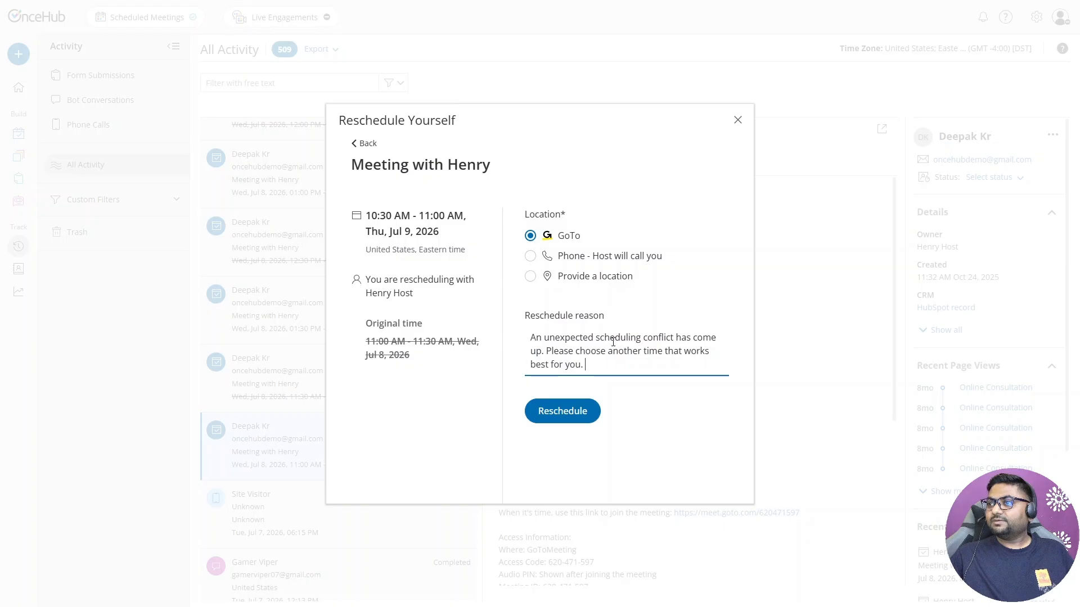
{"action": "left_click", "coordinate": [558, 415]}
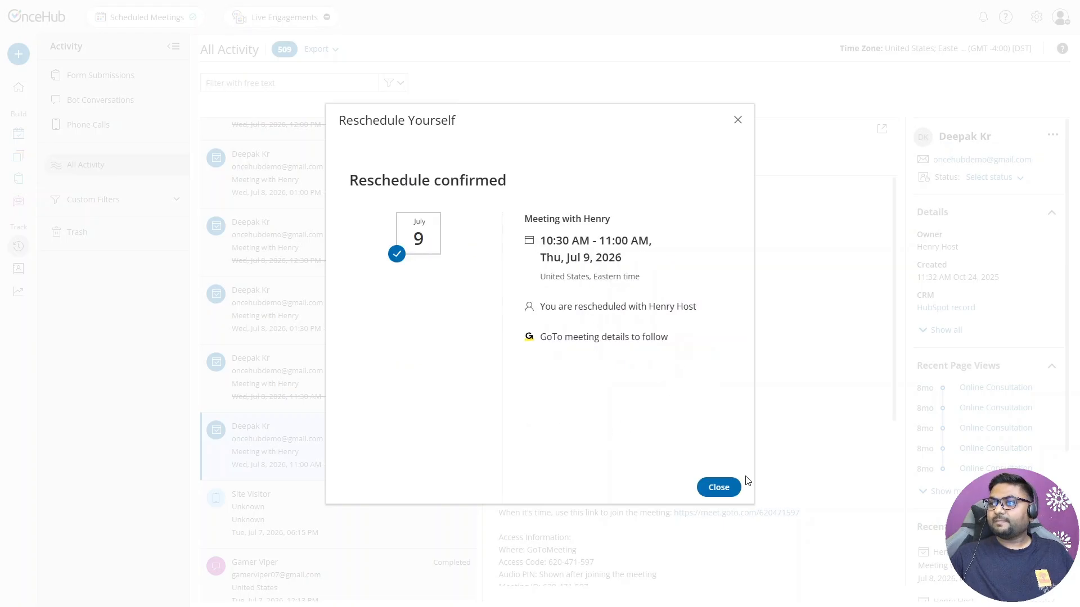
{"action": "left_click", "coordinate": [719, 488]}
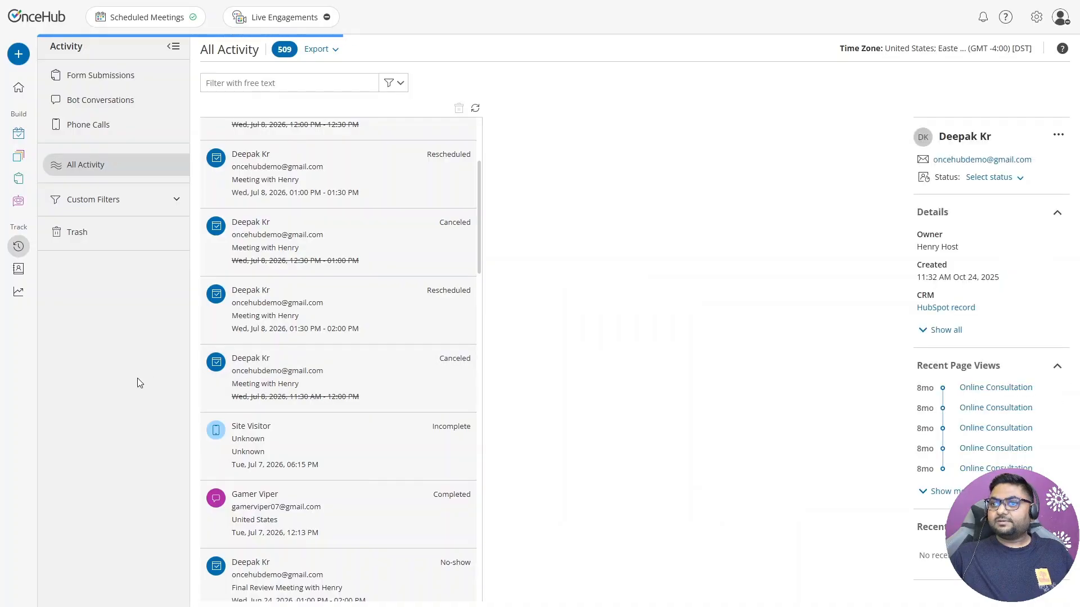
Step: Return to Make and add a Slack Send a Message module after the OnceHub trigger
{"action": "key", "text": "ctrl+Tab"}
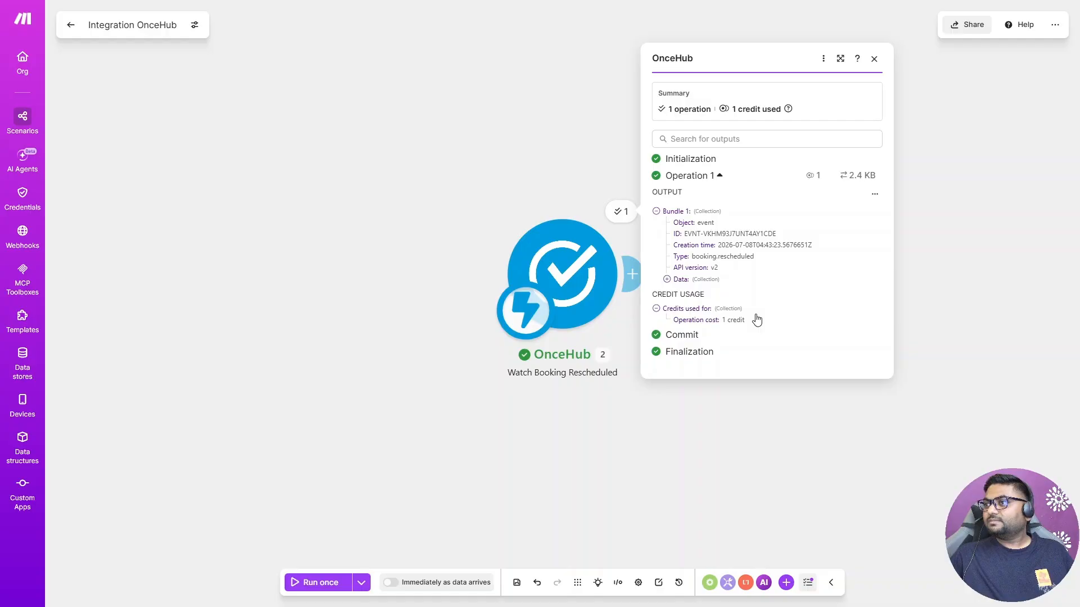
{"action": "left_click", "coordinate": [640, 277]}
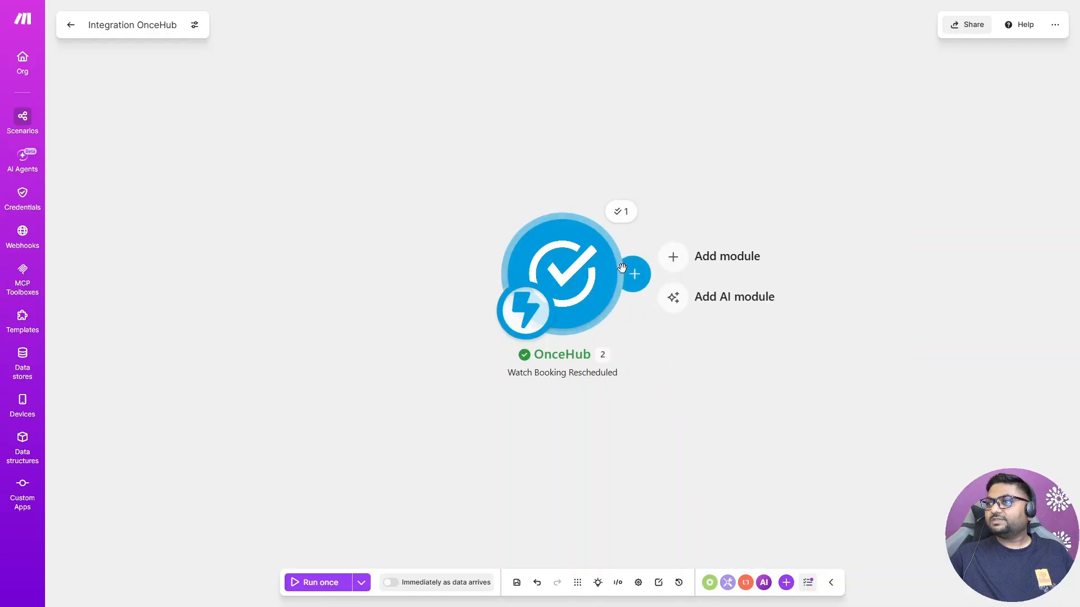
{"action": "left_click", "coordinate": [643, 277]}
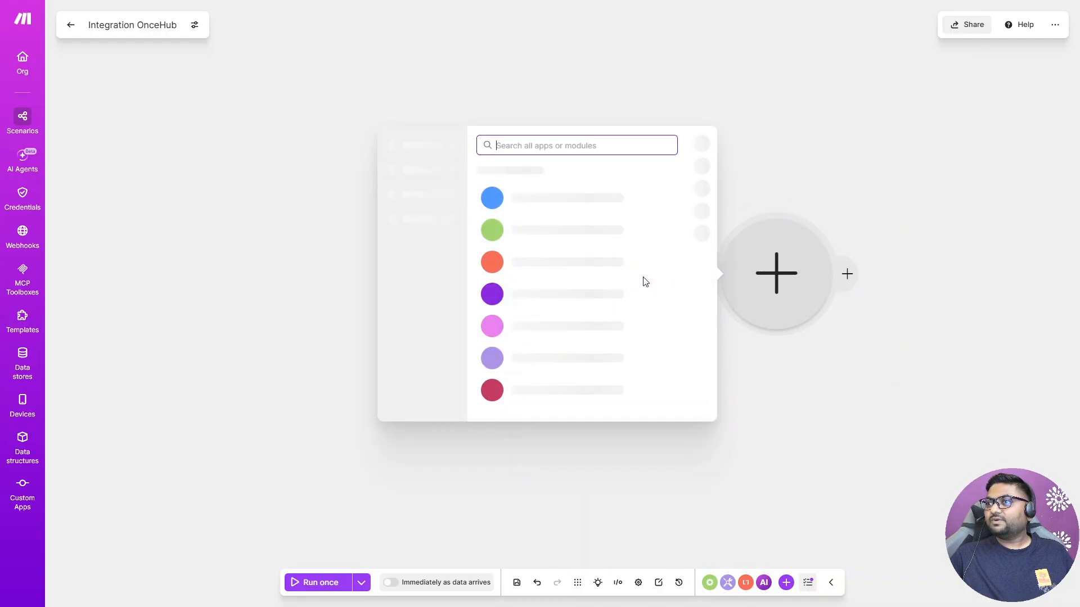
{"action": "type", "text": "Slack"}
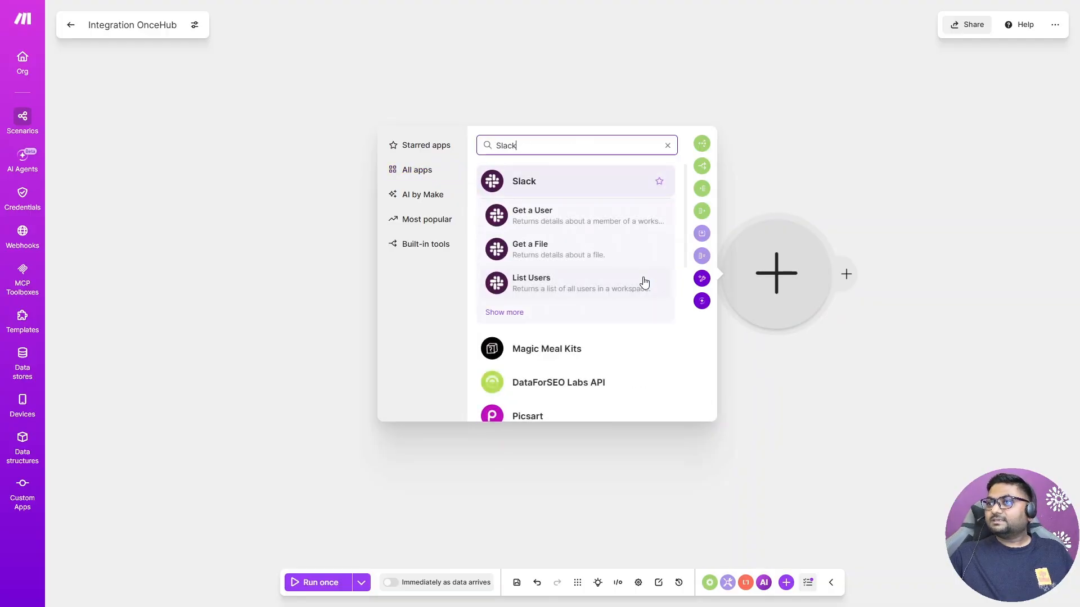
{"action": "left_click", "coordinate": [505, 313]}
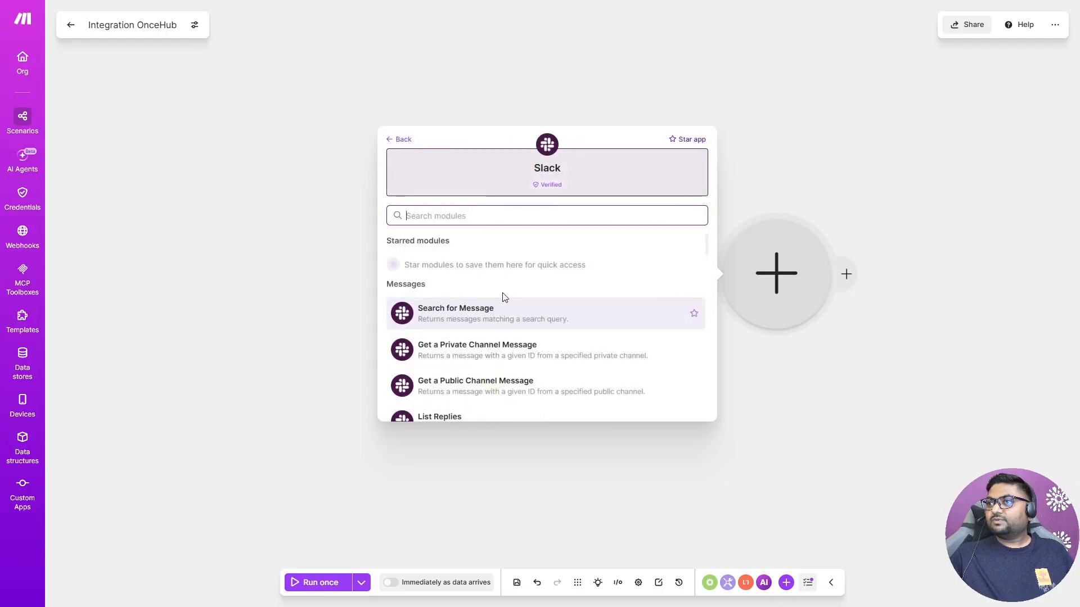
{"action": "type", "text": "Send"}
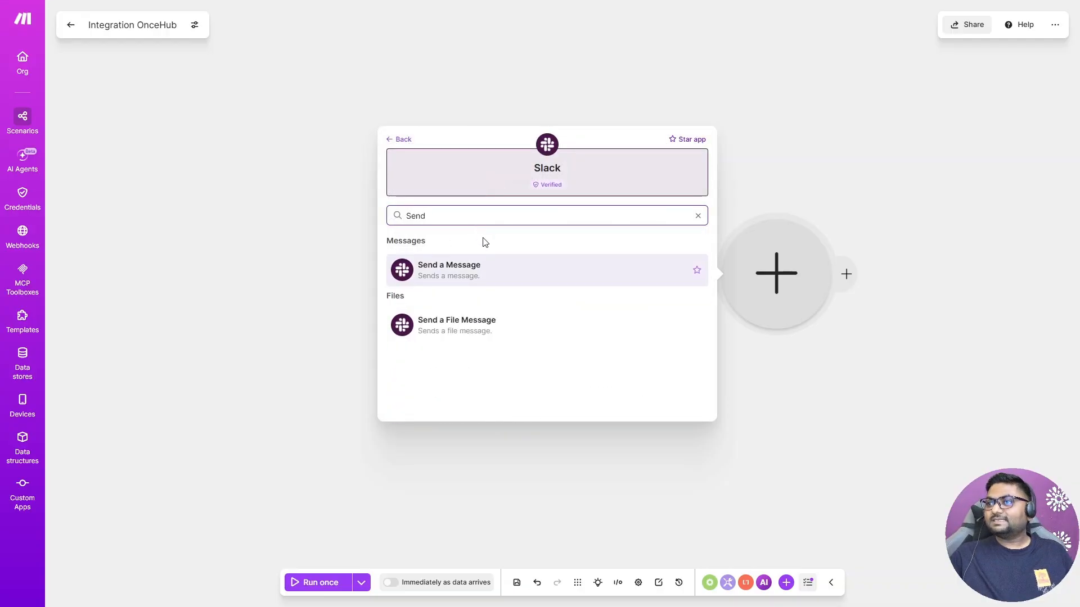
{"action": "left_click", "coordinate": [481, 269]}
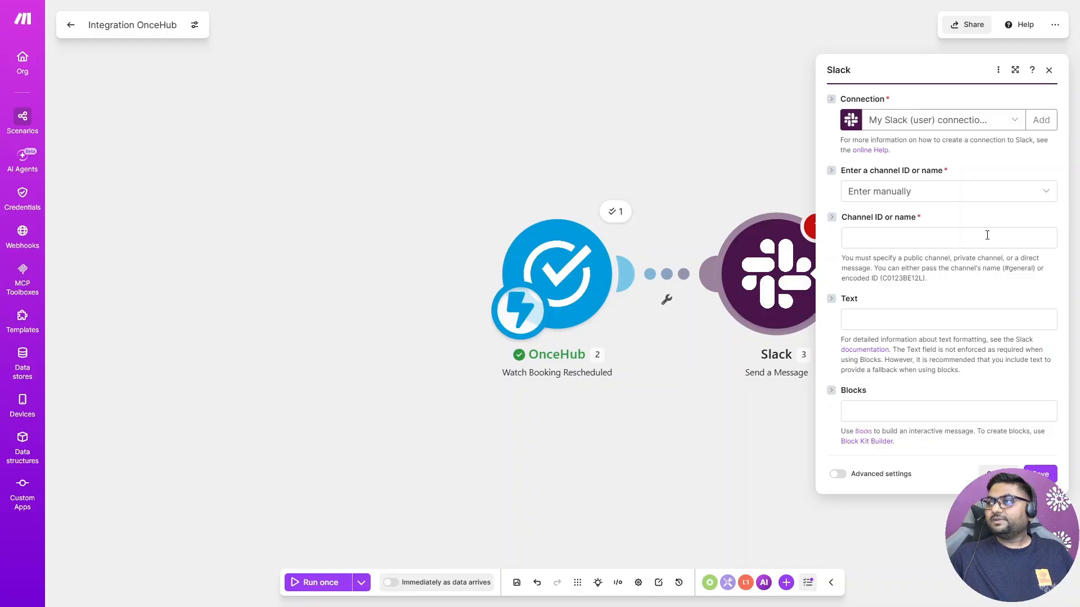
Step: Set the channel to be selected from the list and pick the public channel follow-up-team
{"action": "left_click", "coordinate": [935, 190]}
{"action": "left_click", "coordinate": [897, 231]}
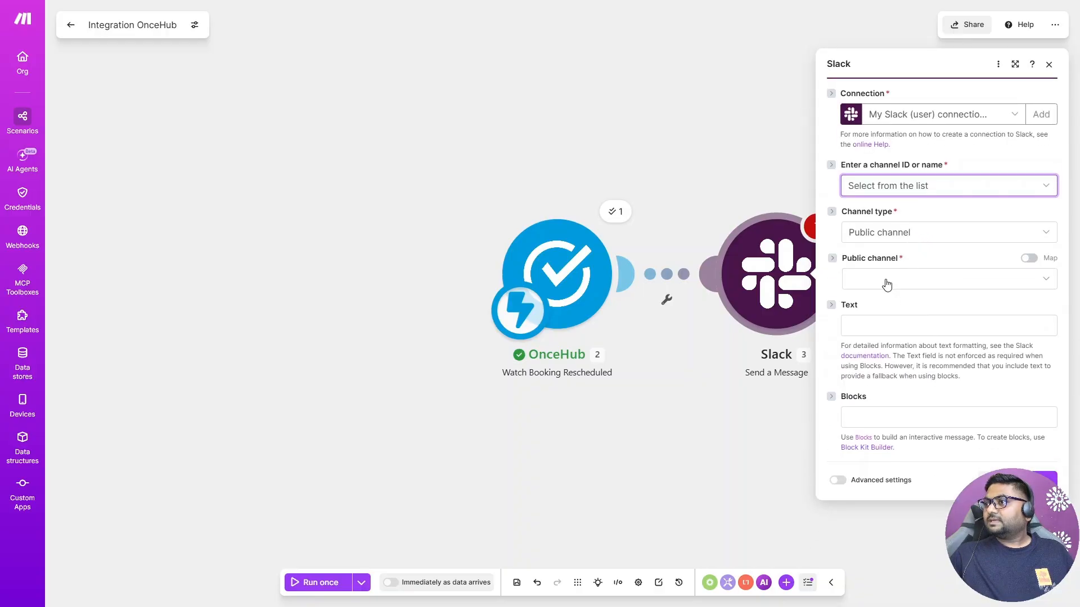
{"action": "left_click", "coordinate": [886, 281]}
{"action": "left_click", "coordinate": [909, 339]}
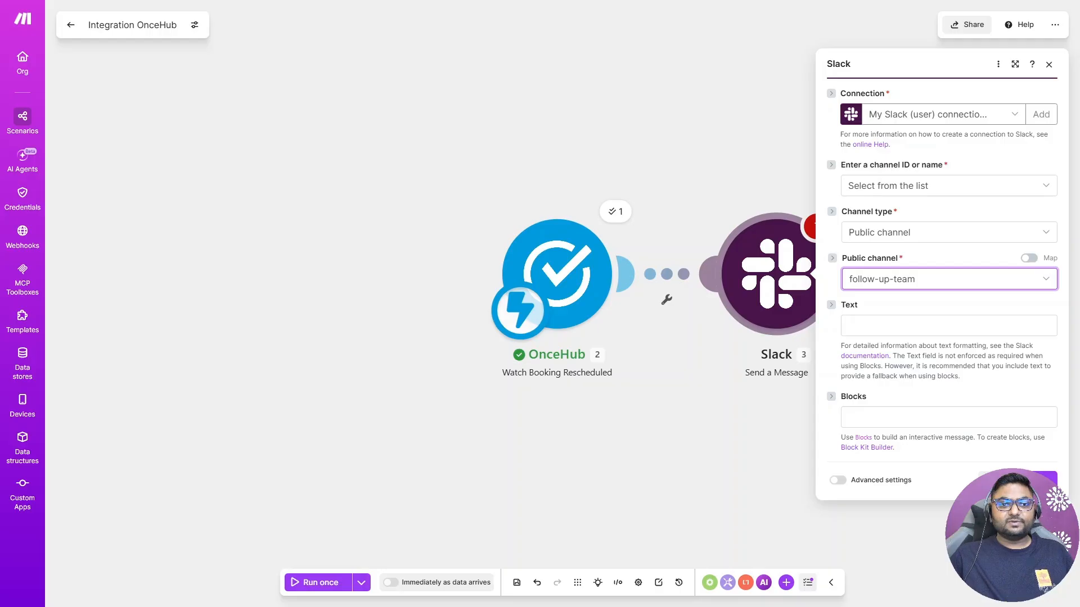
{"action": "left_click", "coordinate": [912, 326]}
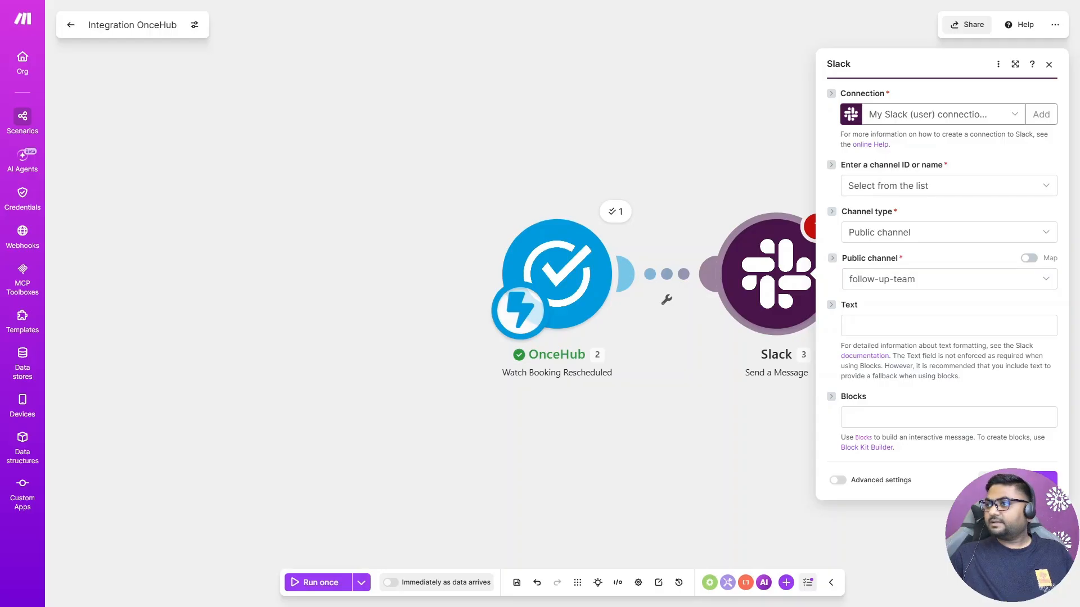
Step: Paste the meeting-rescheduled message template into the Text field and map the booking ID after Booking ID
{"action": "left_click", "coordinate": [872, 322]}
{"action": "type", "text": "🔄 Meeting Rescheduled A meeting has been rescheduled. 🆔 Booking ID: 📌 Meeting Subject: 📅🕒 Meeting Date & Time: 📝 Reschedule Reason: ✅ Team notified and tracking records updated automatically."}
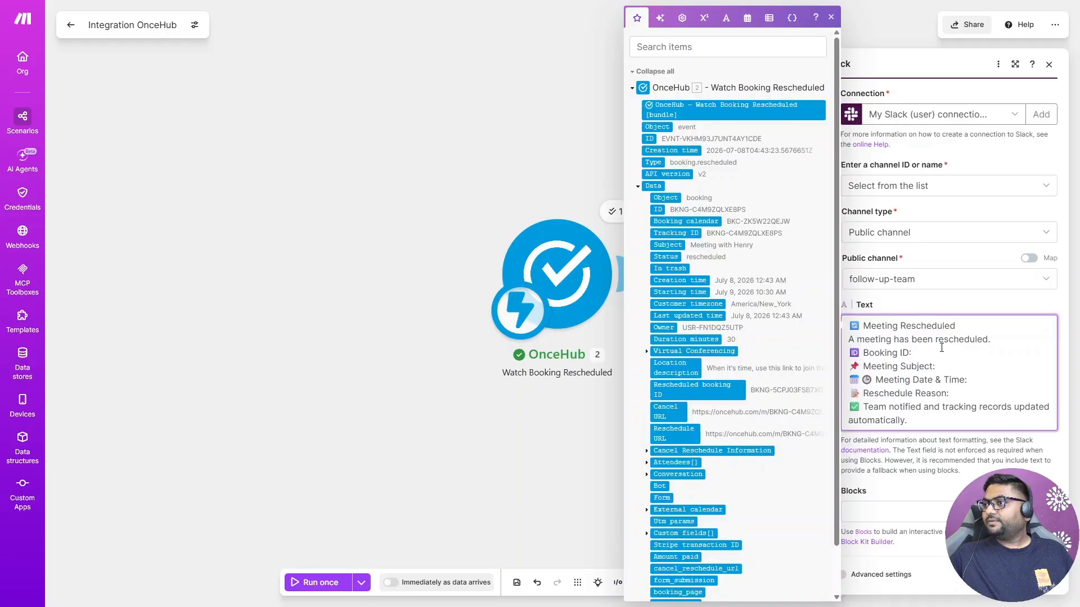
{"action": "left_click", "coordinate": [941, 348]}
{"action": "scroll", "coordinate": [941, 349], "scroll_direction": "down", "scroll_amount": 1}
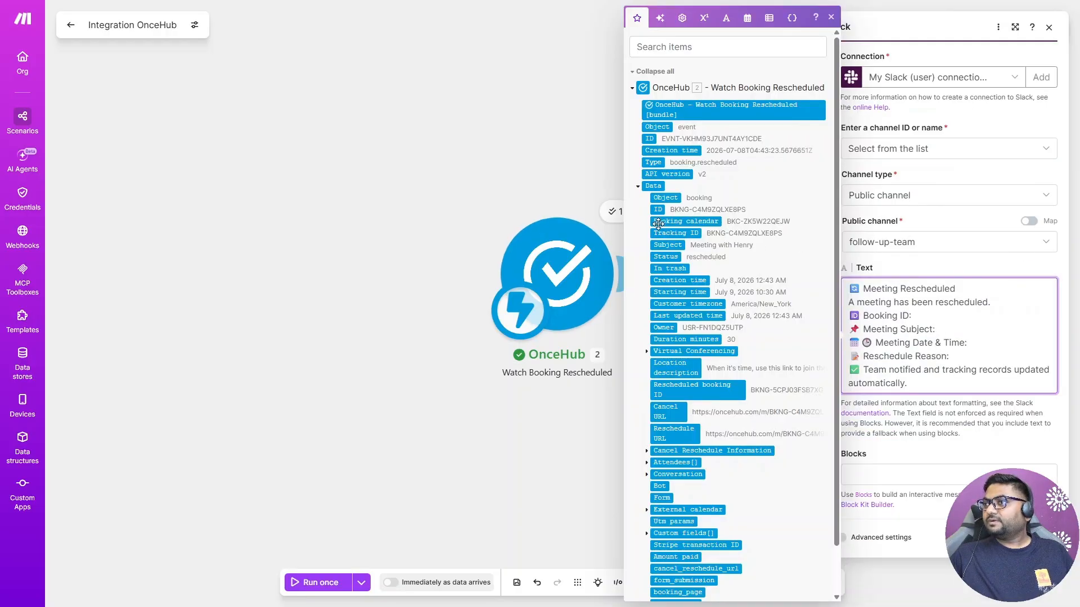
{"action": "left_click", "coordinate": [658, 209]}
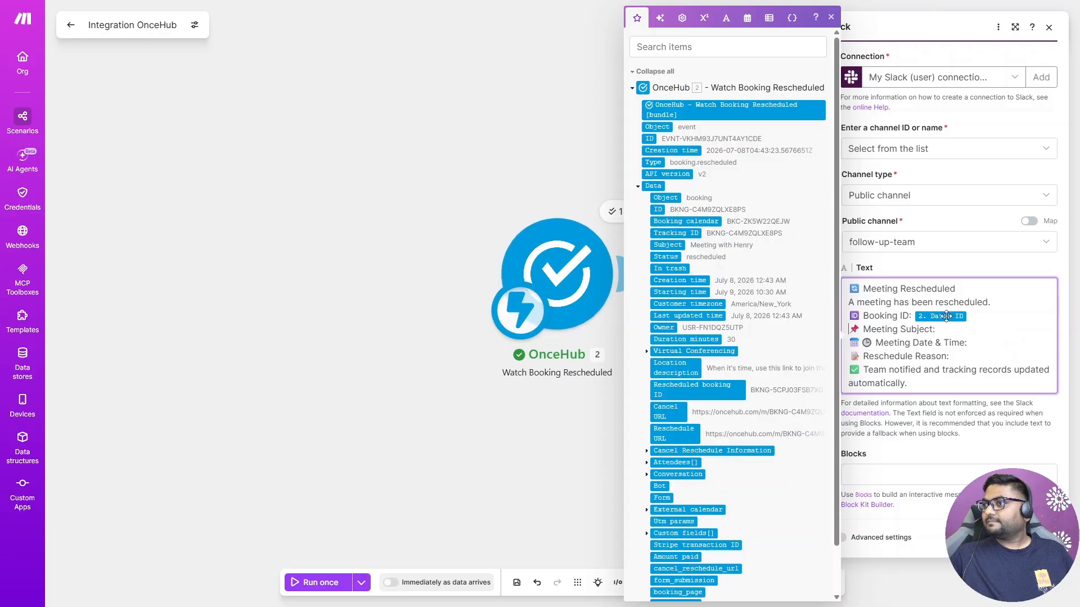
Step: Map the booking's subject and starting time after Meeting Subject and Meeting Date & Time in the message
{"action": "left_click", "coordinate": [958, 331]}
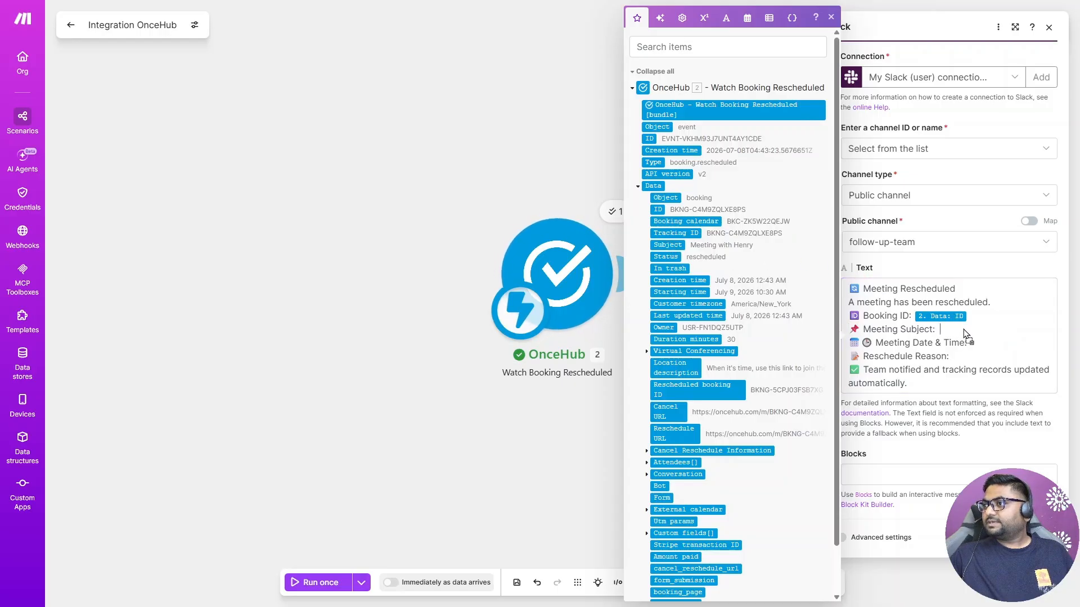
{"action": "left_click", "coordinate": [667, 245]}
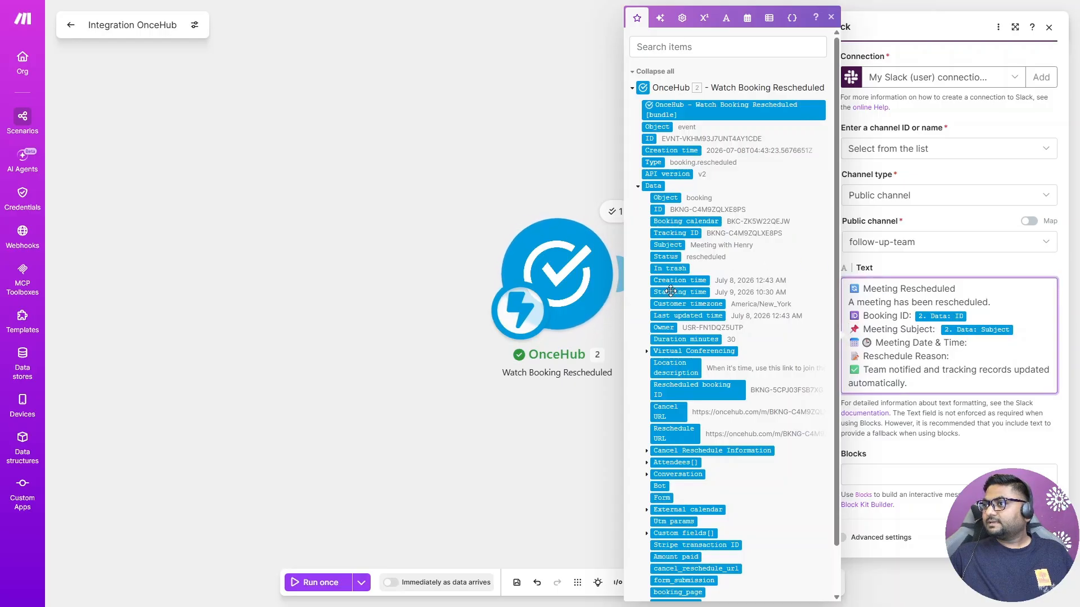
{"action": "left_click", "coordinate": [997, 346]}
{"action": "left_click_drag", "start_coordinate": [997, 346], "coordinate": [999, 347]}
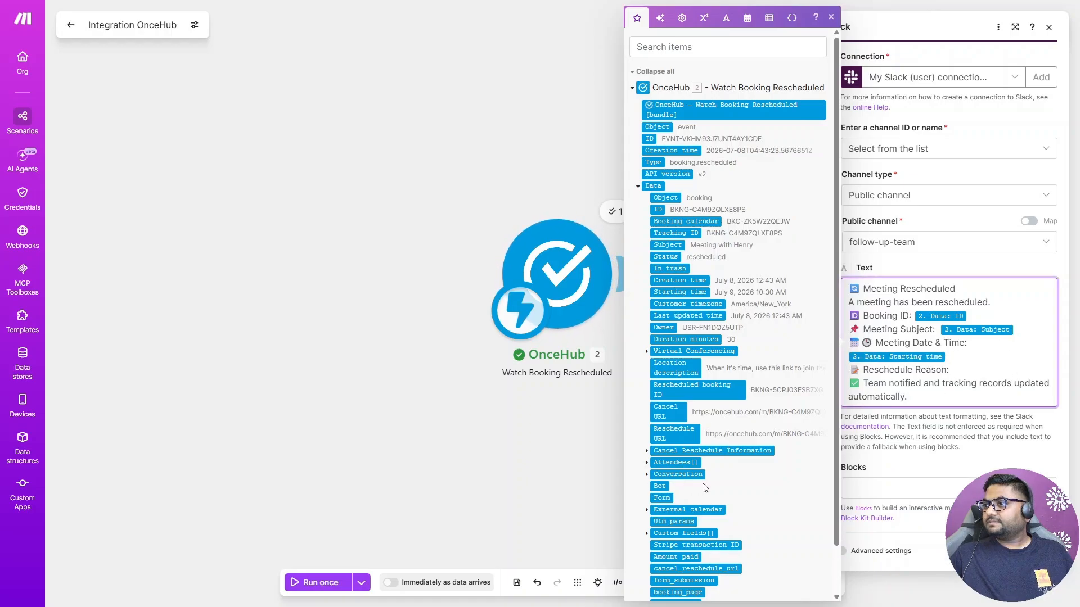
Step: Map the cancel-reschedule reason after Reschedule Reason and save the Slack module
{"action": "left_click", "coordinate": [646, 452]}
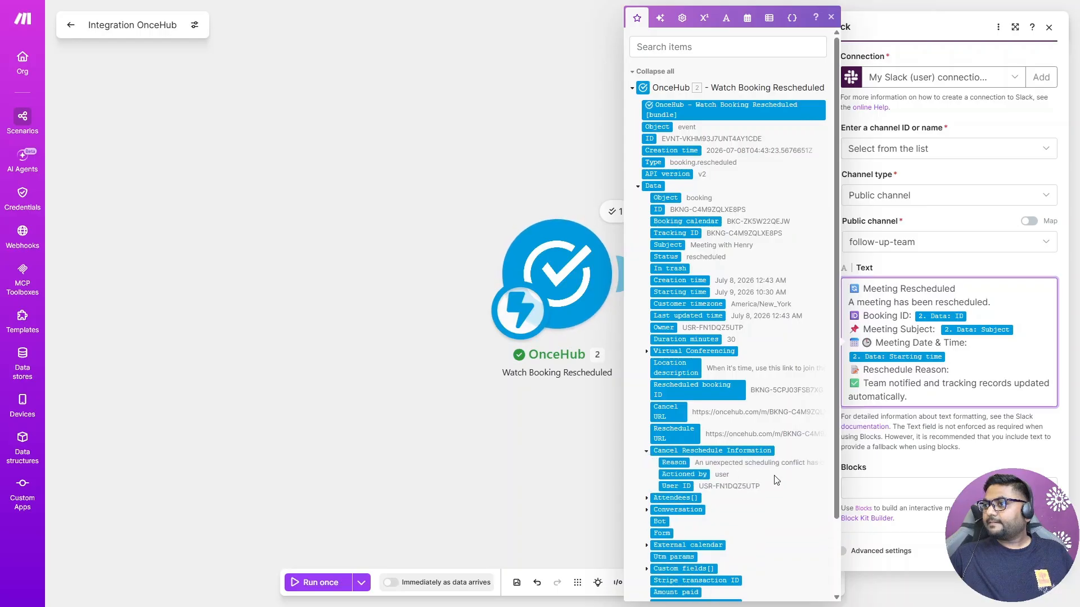
{"action": "left_click_drag", "start_coordinate": [947, 402], "coordinate": [974, 370]}
{"action": "left_click", "coordinate": [923, 412]}
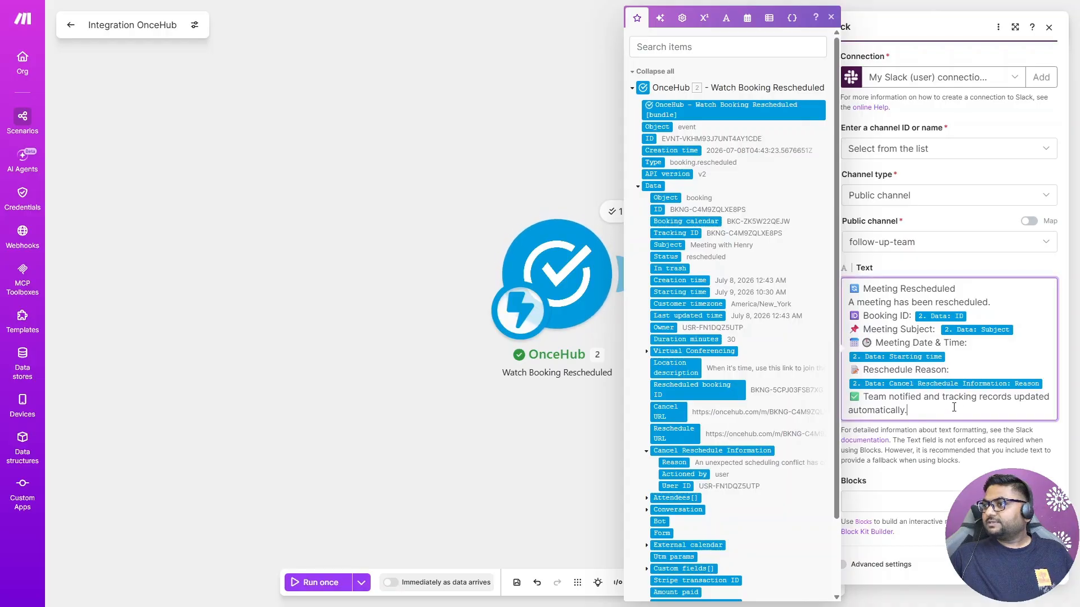
{"action": "left_click", "coordinate": [1038, 565]}
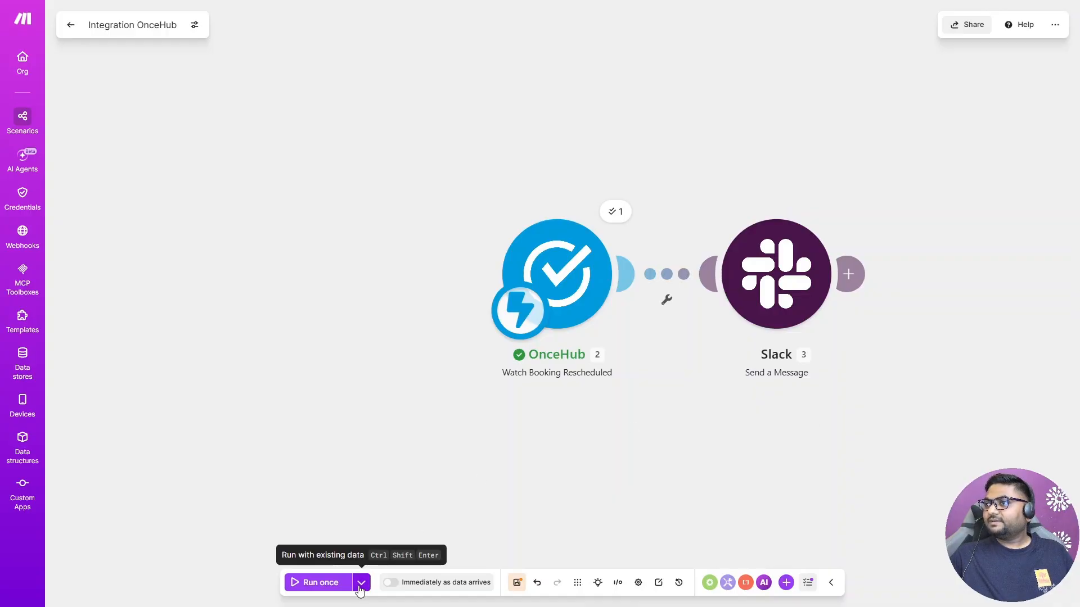
Step: Run the scenario once with the existing 7/8/2026 data and check the posted message in follow-up-team
{"action": "left_click", "coordinate": [361, 583]}
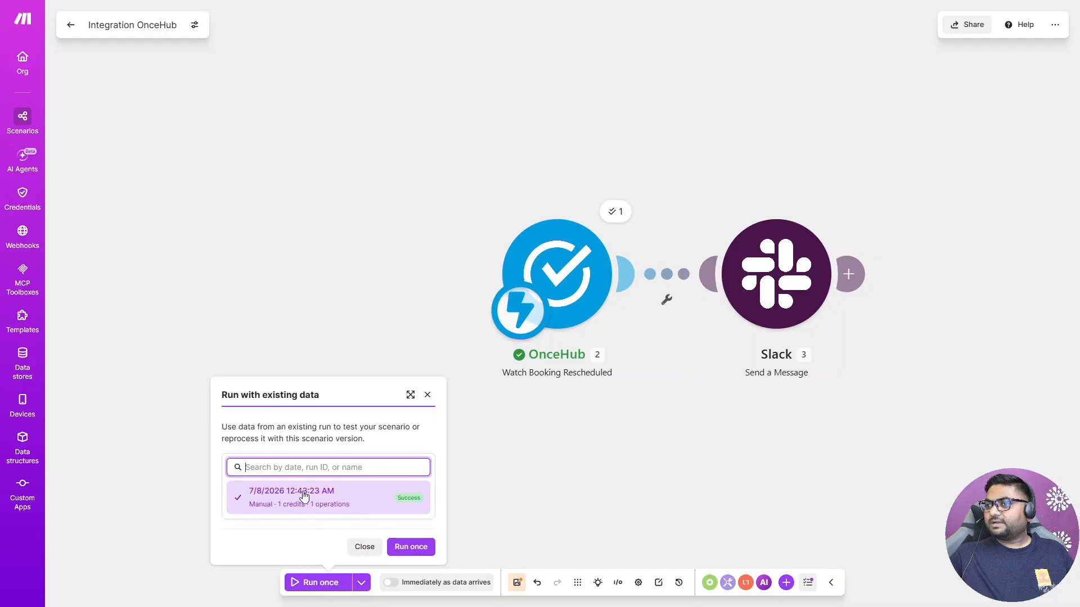
{"action": "left_click", "coordinate": [418, 548]}
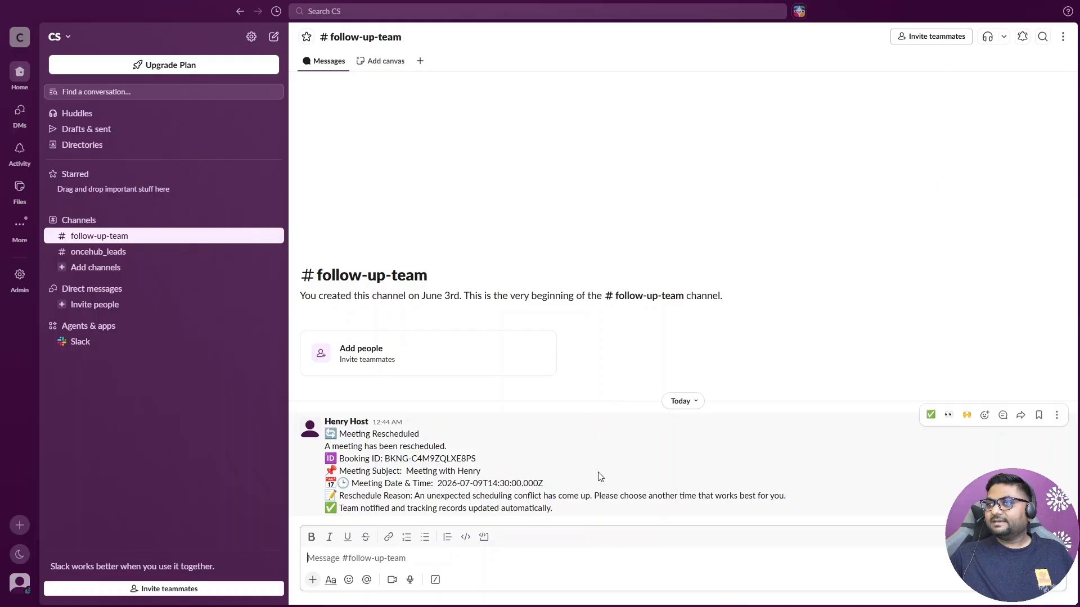
{"action": "left_click", "coordinate": [555, 477]}
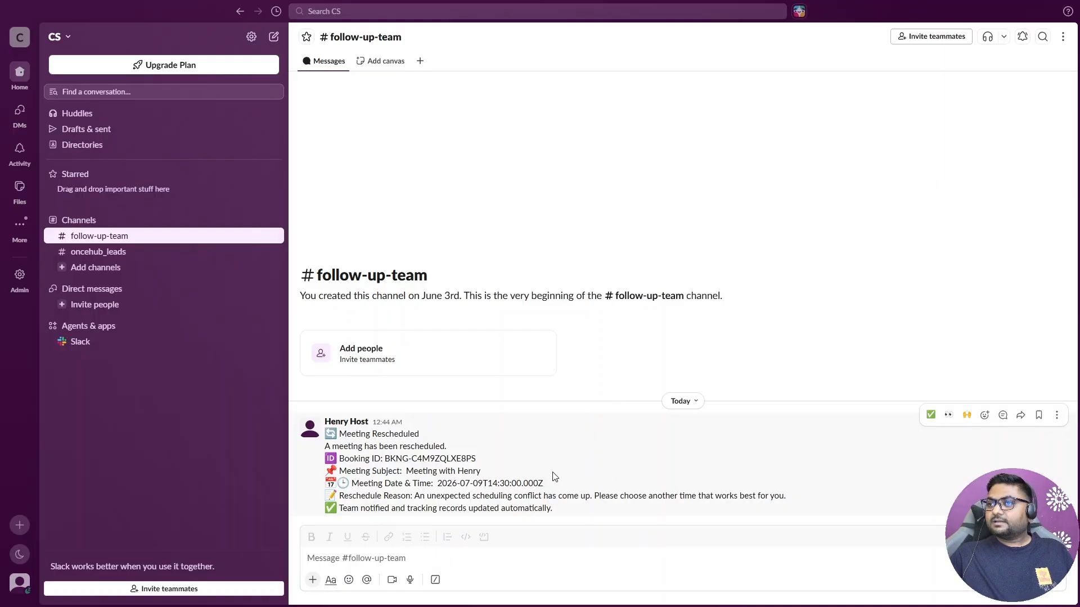
Step: Return to Make and add a Google Sheets Add a Row module after the Slack module
{"action": "key", "text": "alt+Tab"}
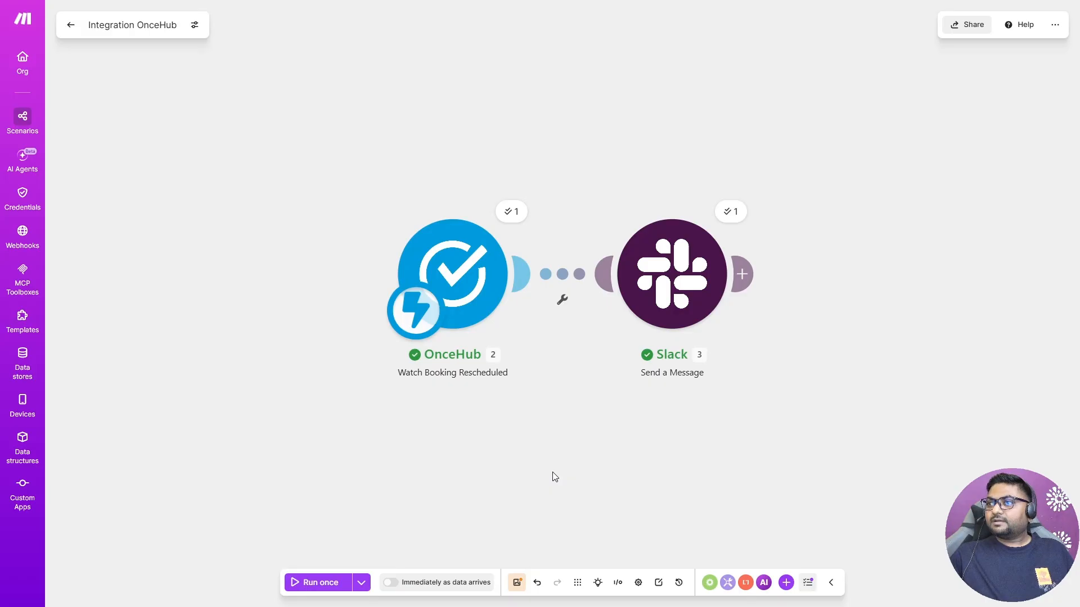
{"action": "left_click", "coordinate": [754, 275]}
{"action": "type", "text": "G"}
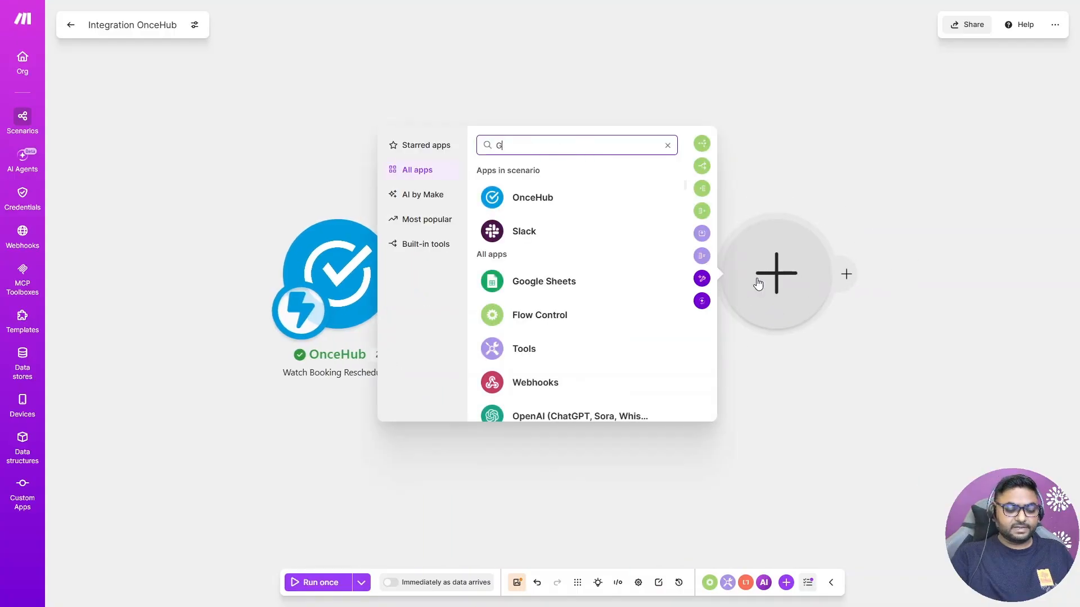
{"action": "type", "text": "oogle"}
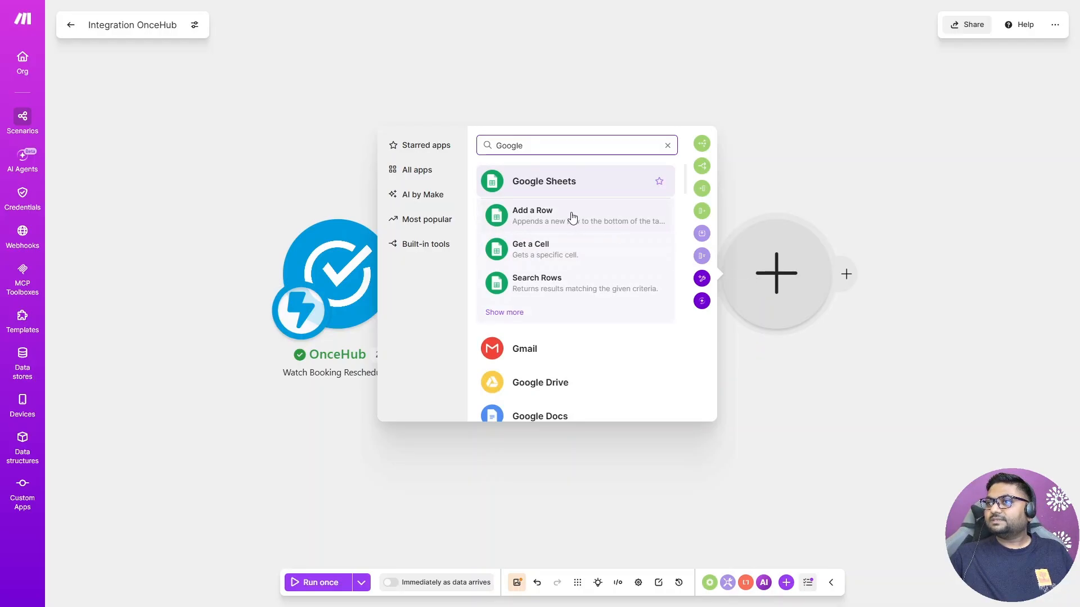
{"action": "left_click", "coordinate": [551, 221]}
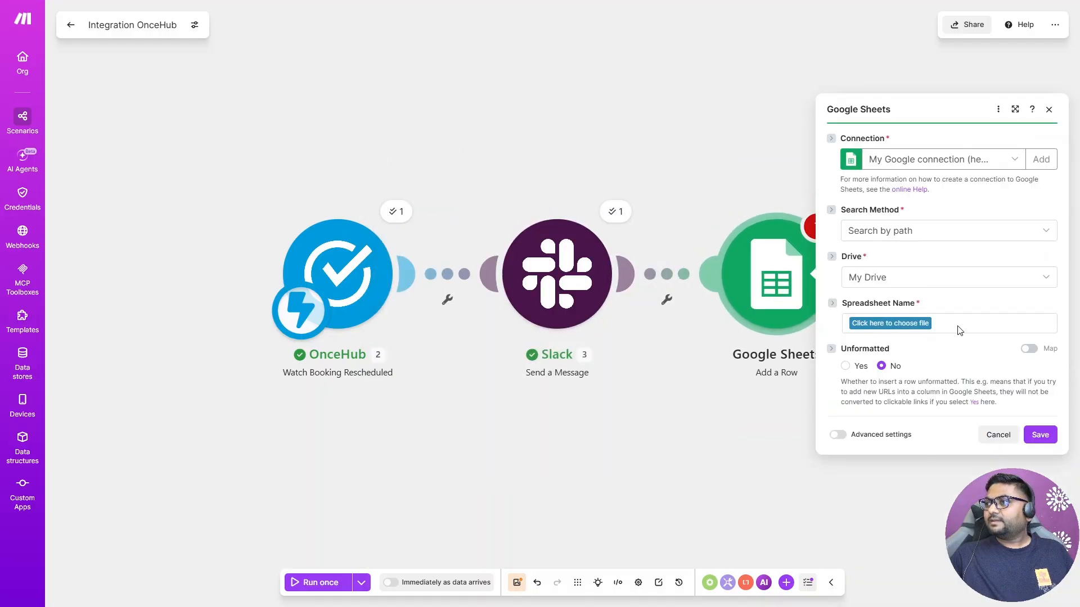
Step: Choose the OnceHub Data spreadsheet and its Reschedule sheet for the new row
{"action": "left_click", "coordinate": [909, 325]}
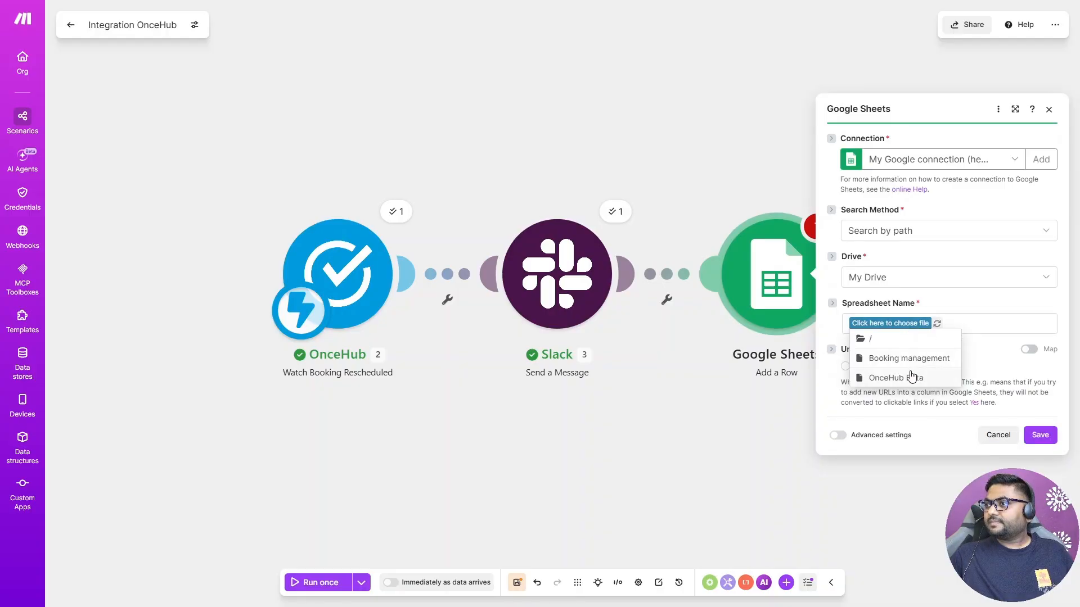
{"action": "left_click", "coordinate": [911, 376]}
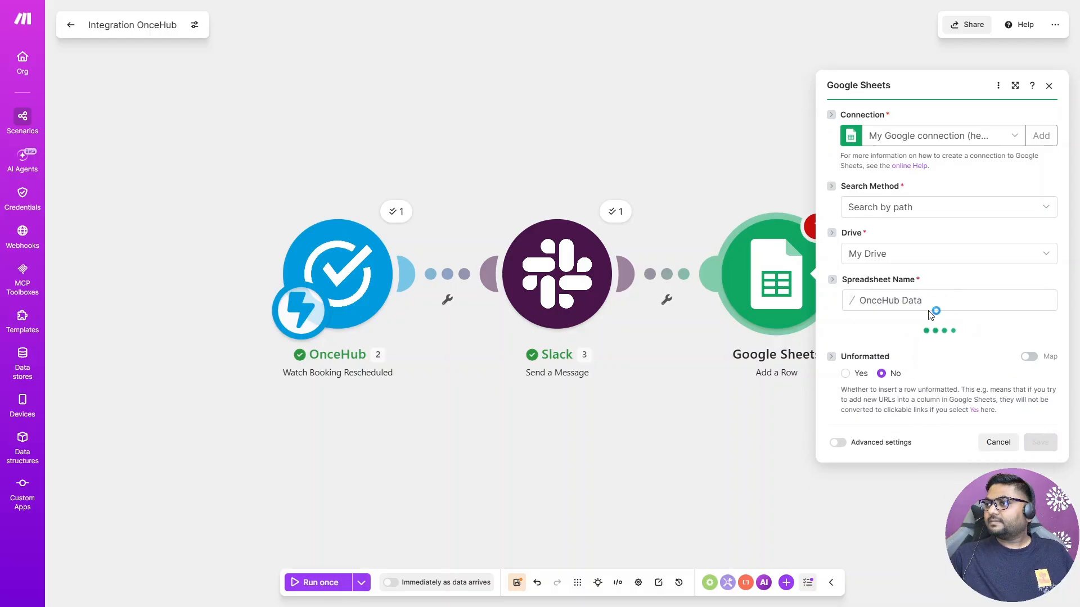
{"action": "left_click", "coordinate": [896, 353]}
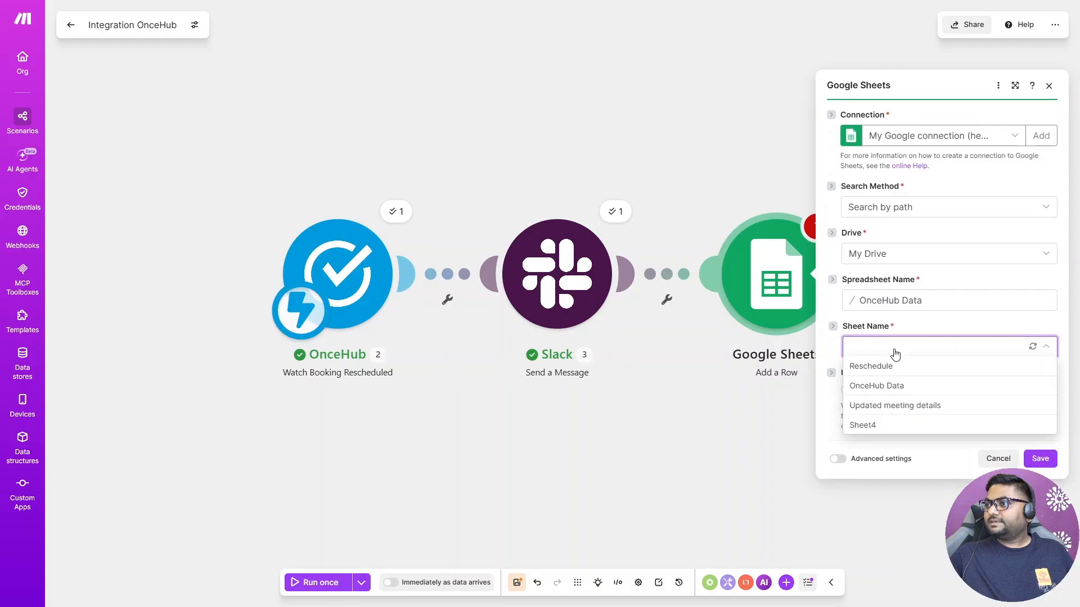
{"action": "left_click", "coordinate": [893, 367]}
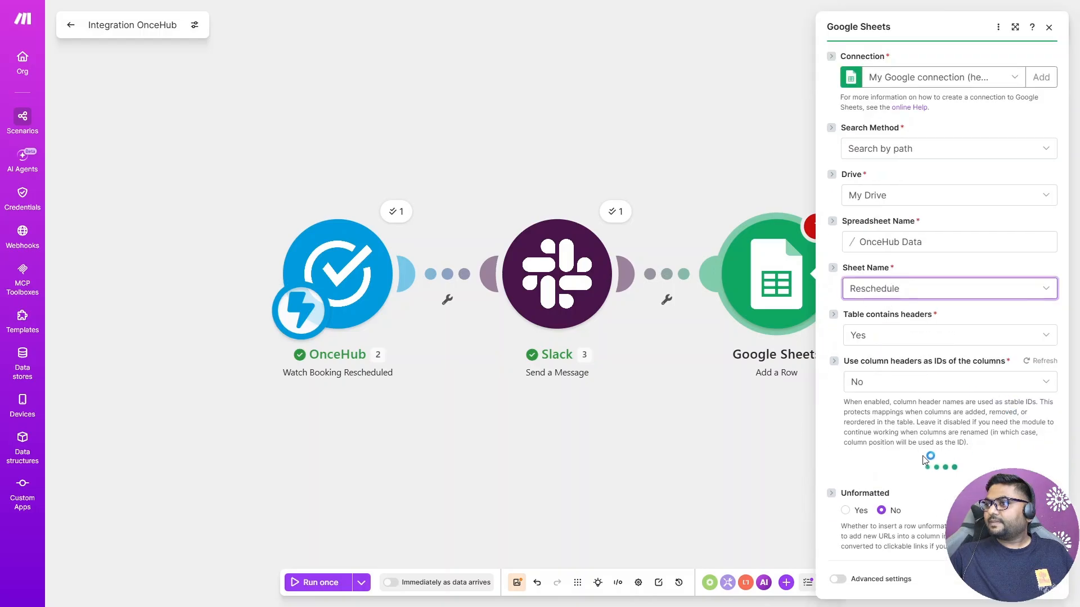
Step: Map the booking ID, subject and starting time into the Booking ID, Meeting Subject and Meeting Date & Time columns
{"action": "scroll", "coordinate": [900, 427], "scroll_direction": "down", "scroll_amount": 3}
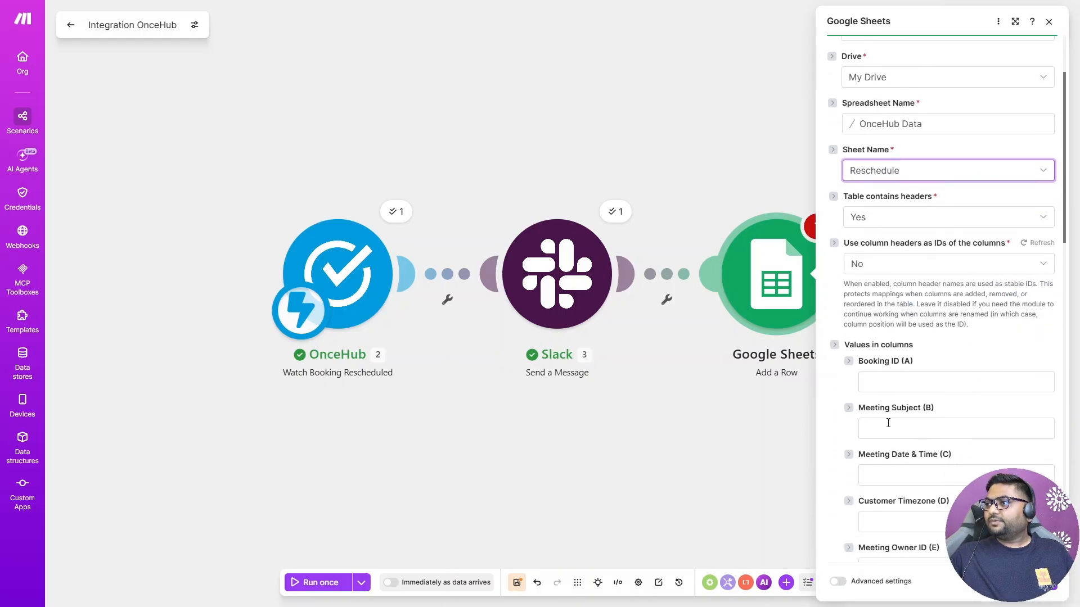
{"action": "left_click", "coordinate": [916, 329]}
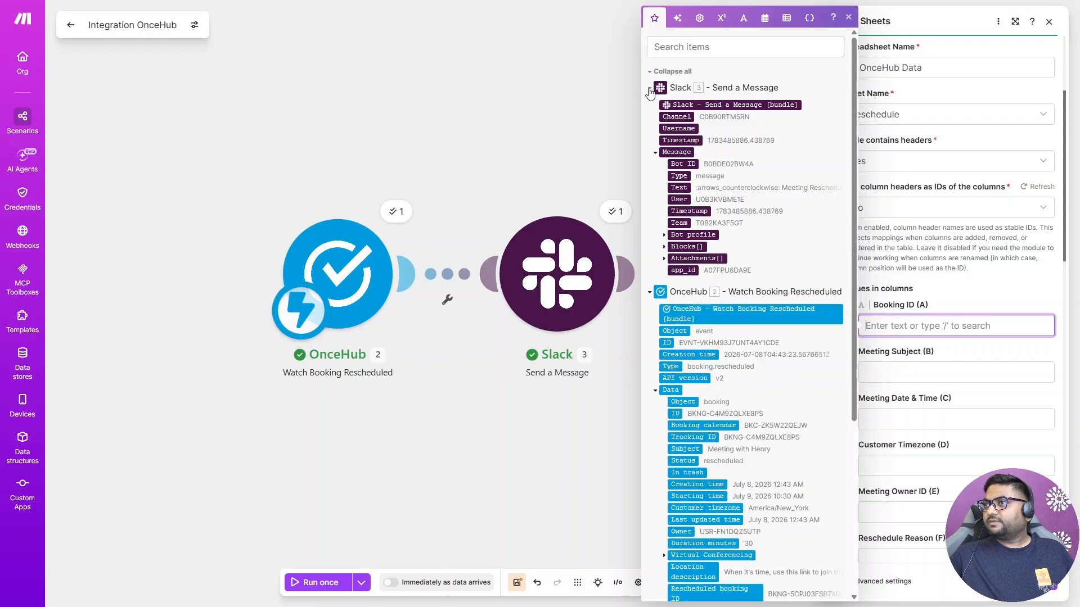
{"action": "left_click", "coordinate": [650, 74]}
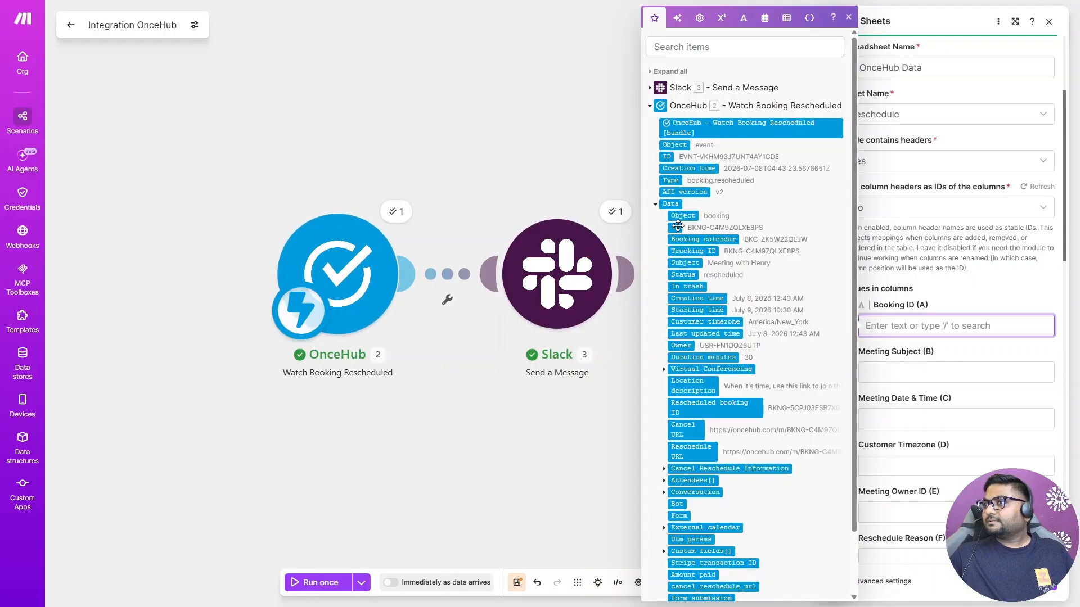
{"action": "left_click_drag", "start_coordinate": [674, 227], "coordinate": [958, 327]}
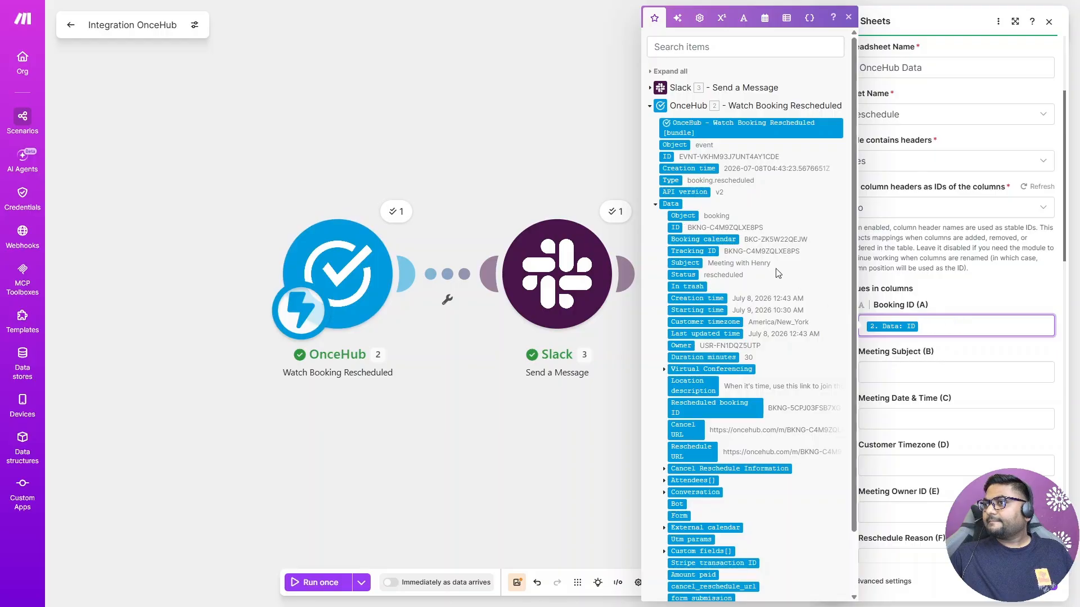
{"action": "left_click_drag", "start_coordinate": [686, 262], "coordinate": [911, 374]}
{"action": "left_click_drag", "start_coordinate": [694, 310], "coordinate": [902, 419]}
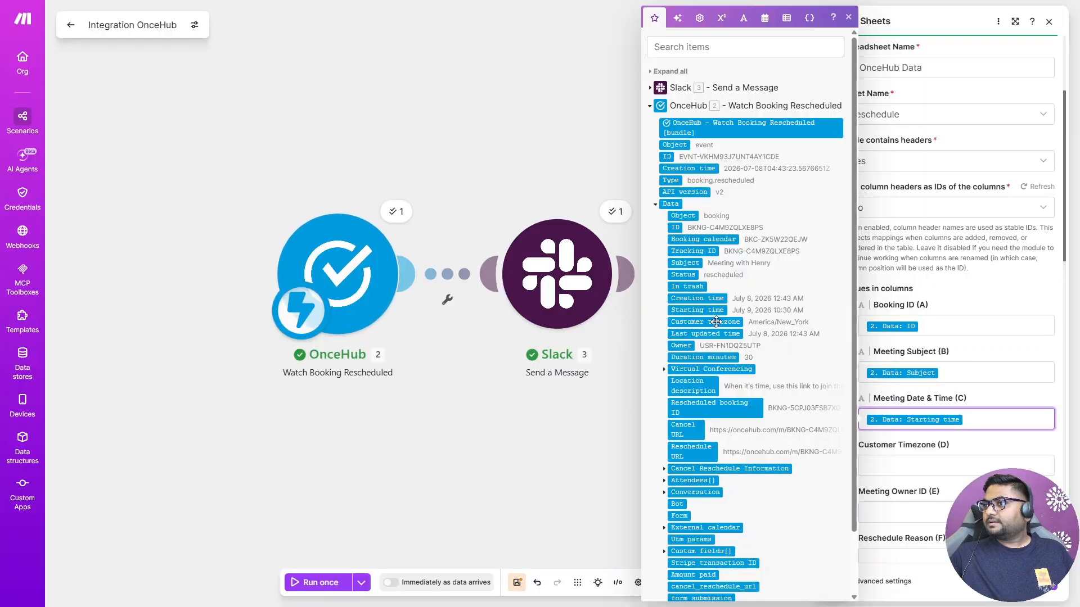
Step: Map the customer timezone, owner and cancel-reschedule reason into the Customer Timezone, Meeting Owner ID and Reschedule Reason columns and close the module
{"action": "left_click_drag", "start_coordinate": [710, 322], "coordinate": [907, 507]}
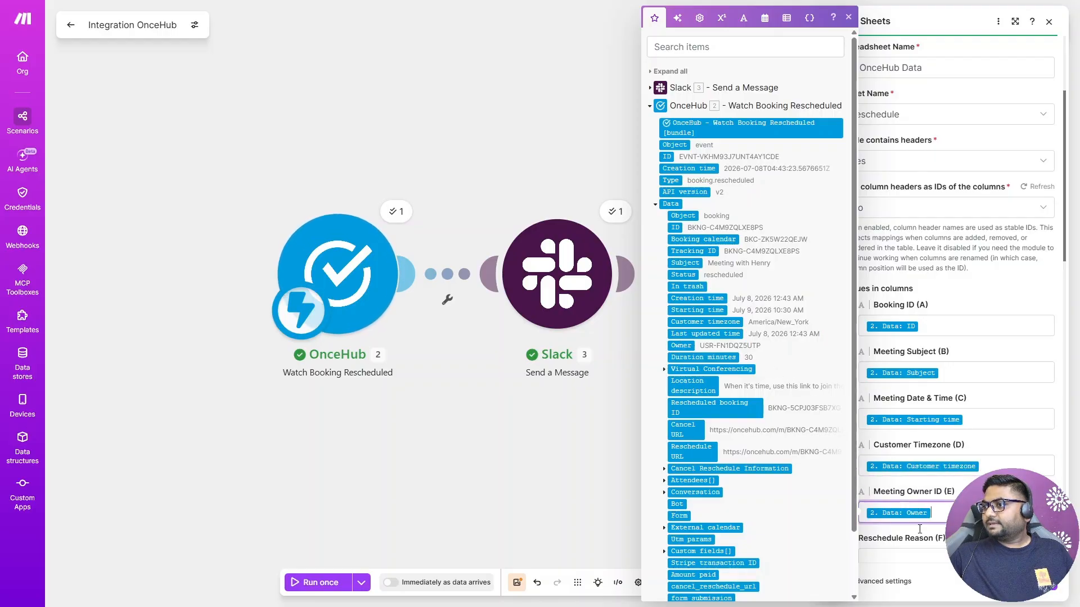
{"action": "left_click", "coordinate": [664, 469]}
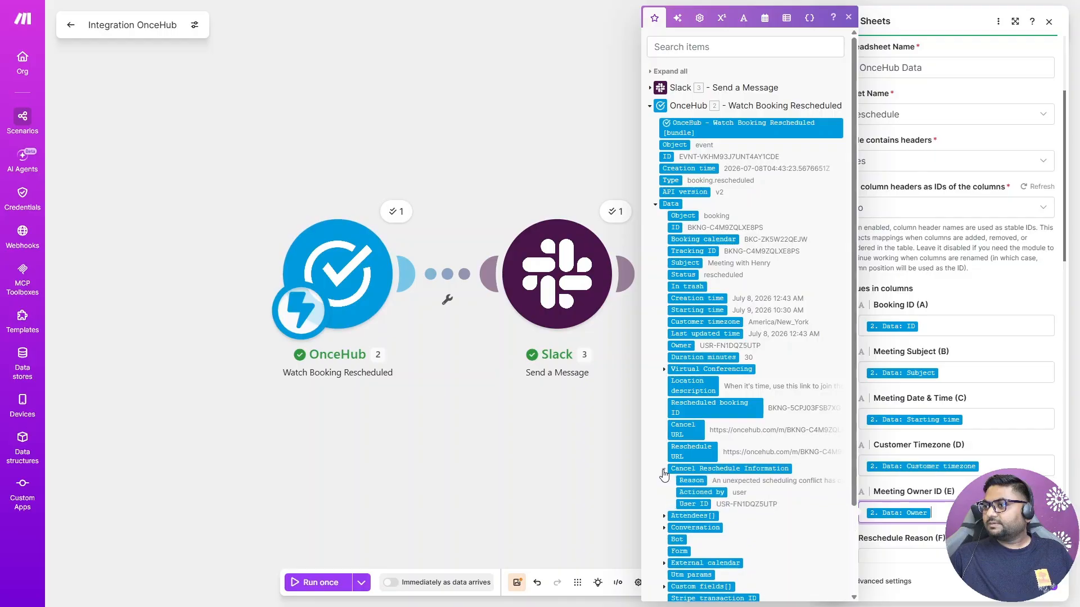
{"action": "left_click_drag", "start_coordinate": [693, 481], "coordinate": [914, 557]}
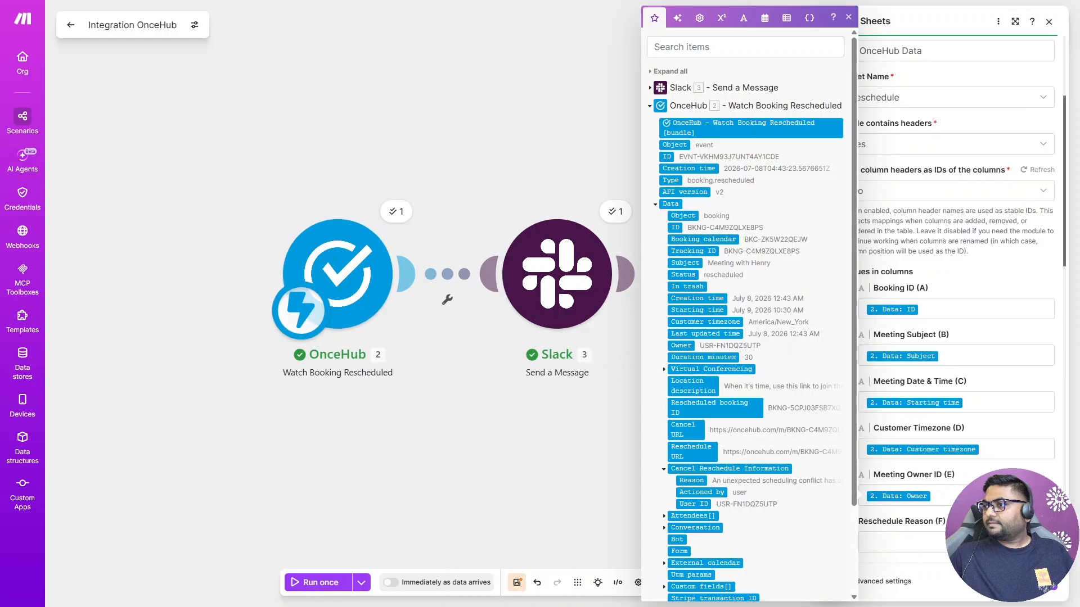
{"action": "scroll", "coordinate": [904, 504], "scroll_direction": "down", "scroll_amount": 1}
{"action": "left_click_drag", "start_coordinate": [689, 481], "coordinate": [921, 487]}
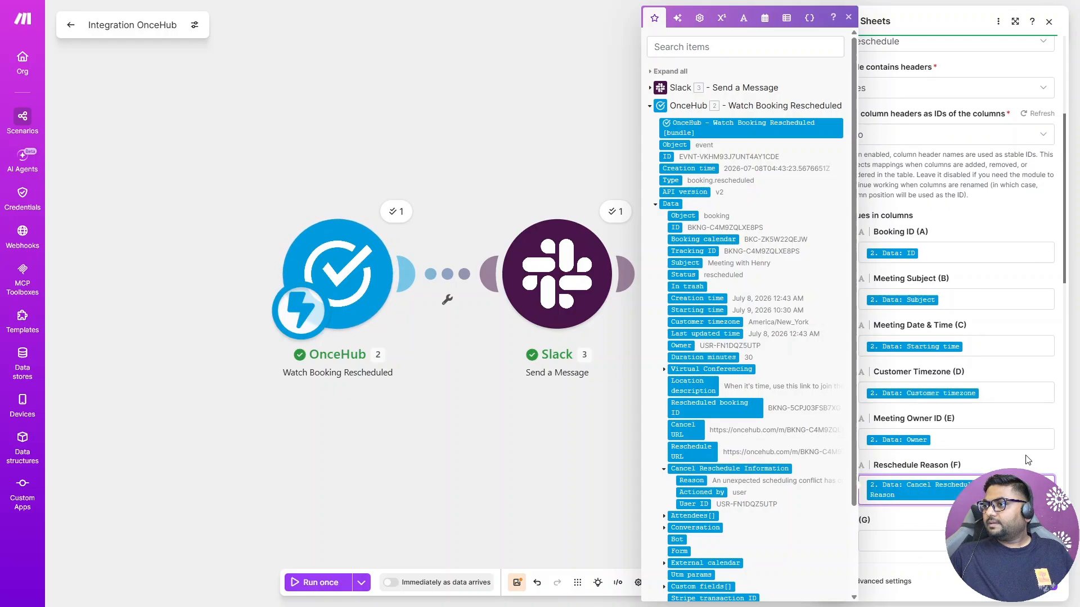
{"action": "left_click", "coordinate": [923, 524]}
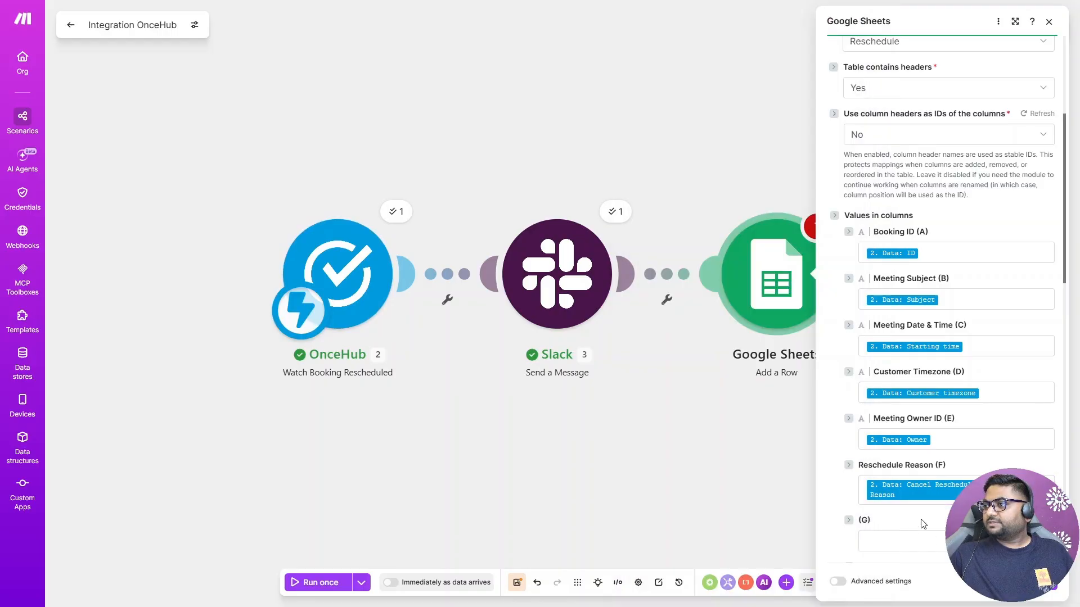
{"action": "left_click", "coordinate": [1046, 589]}
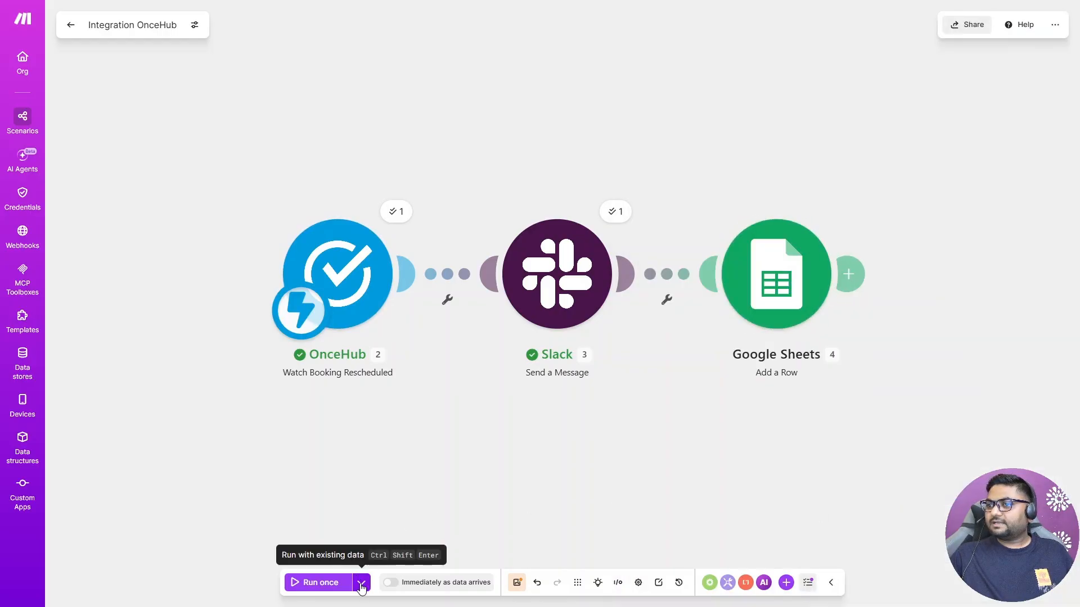
Step: Run the scenario once with the existing 7/8/2026 12:43:23 AM data and check the new row in the Reschedule sheet
{"action": "left_click", "coordinate": [361, 584]}
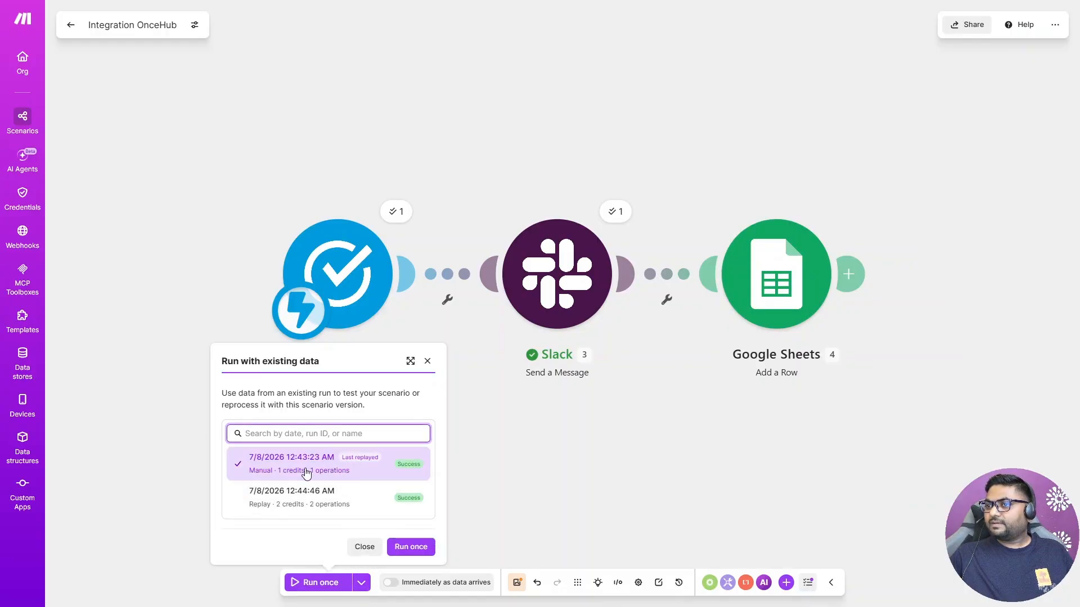
{"action": "left_click", "coordinate": [411, 547]}
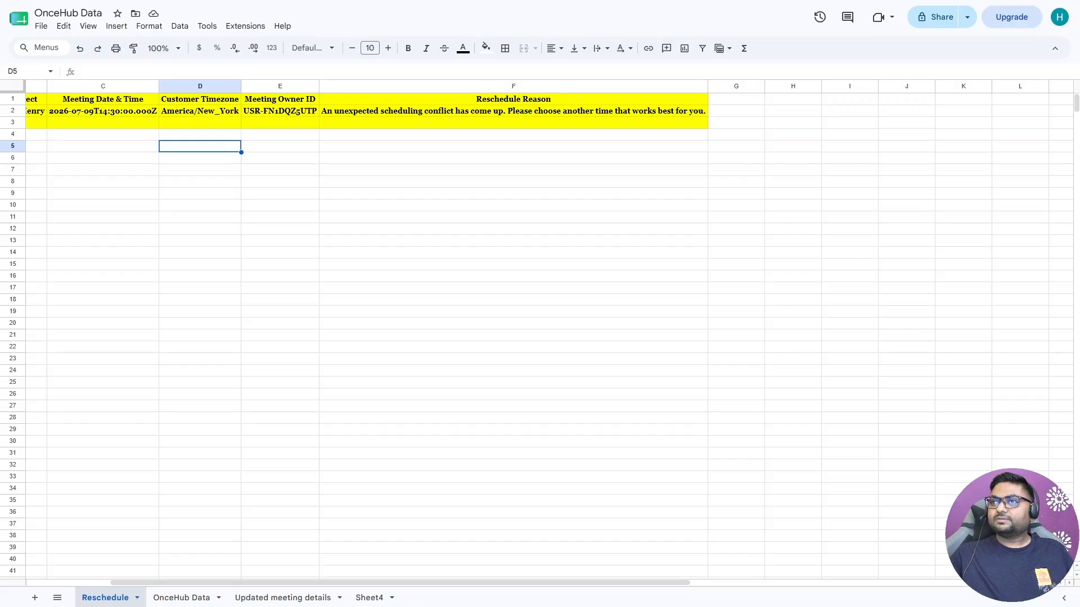
{"action": "left_click", "coordinate": [429, 195]}
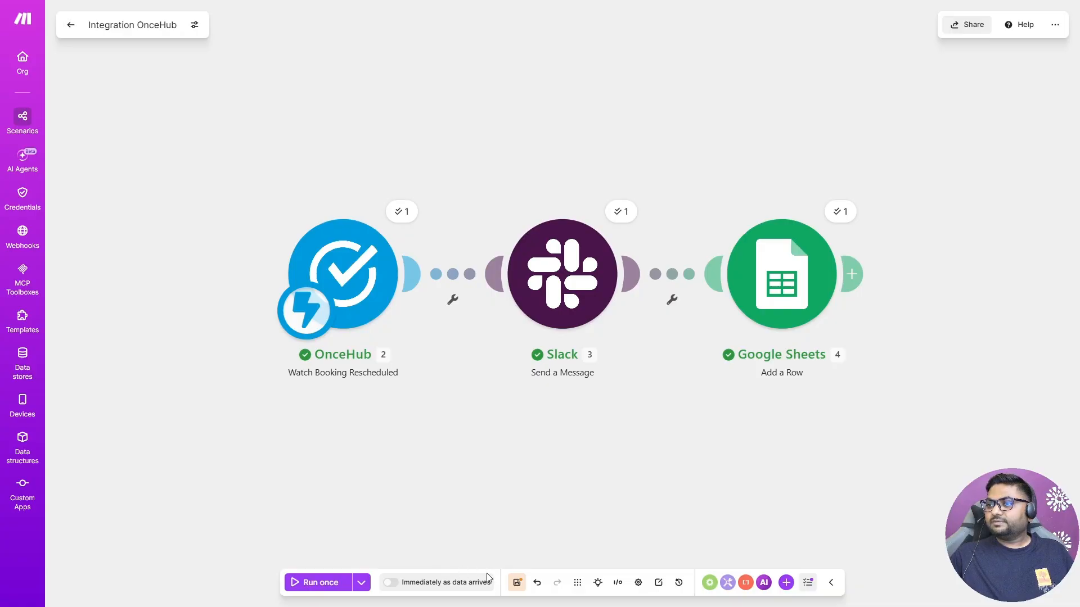
Step: Save the scenario
{"action": "left_click", "coordinate": [516, 583]}
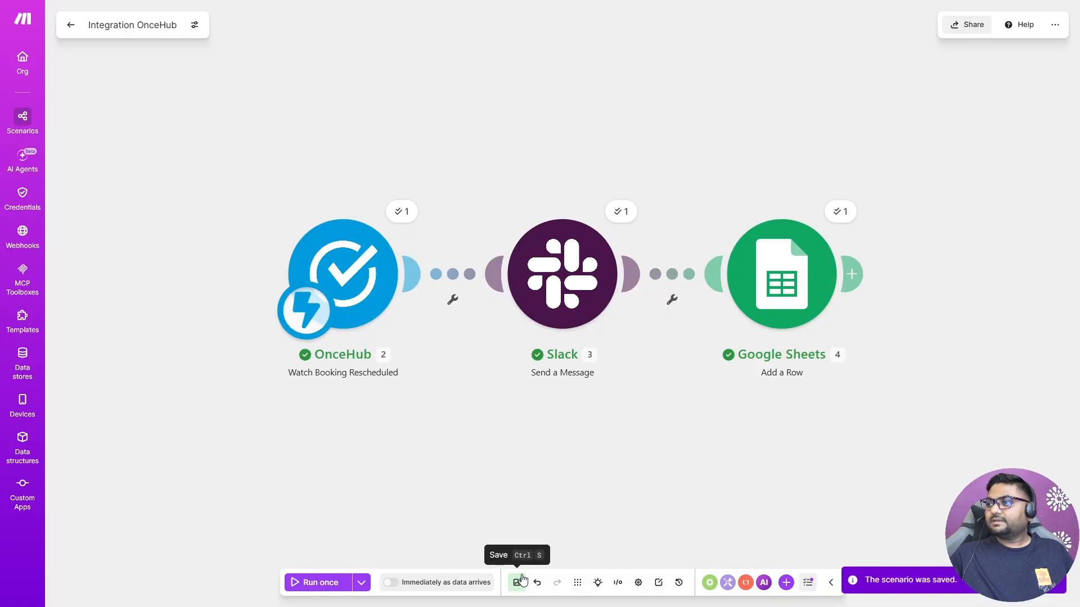